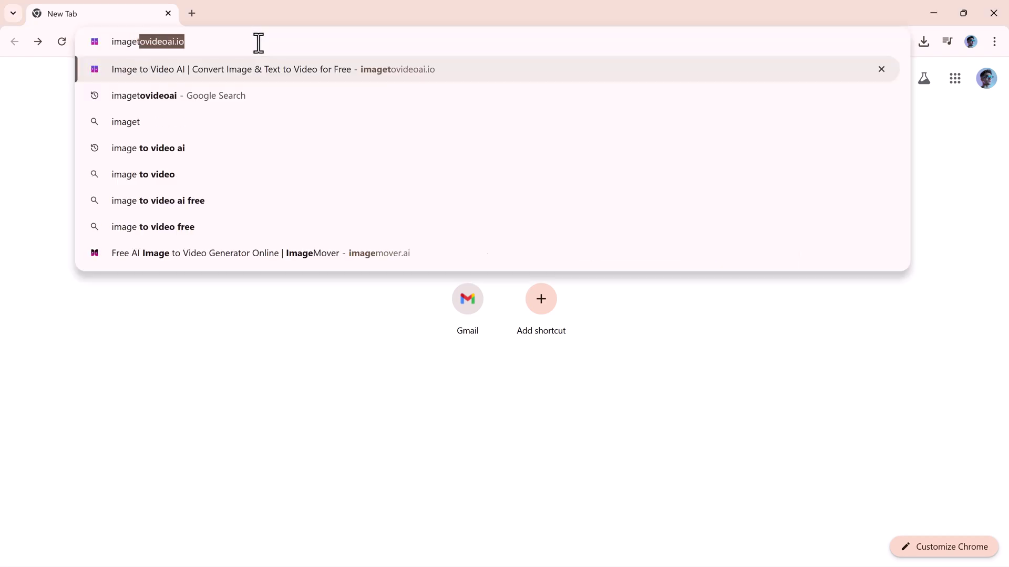
# - Search Google for 'imagetovideoai' and open the imagetovideoai.io homepage from the first result
pyautogui.write('ovideoai')
pyautogui.press('Return')
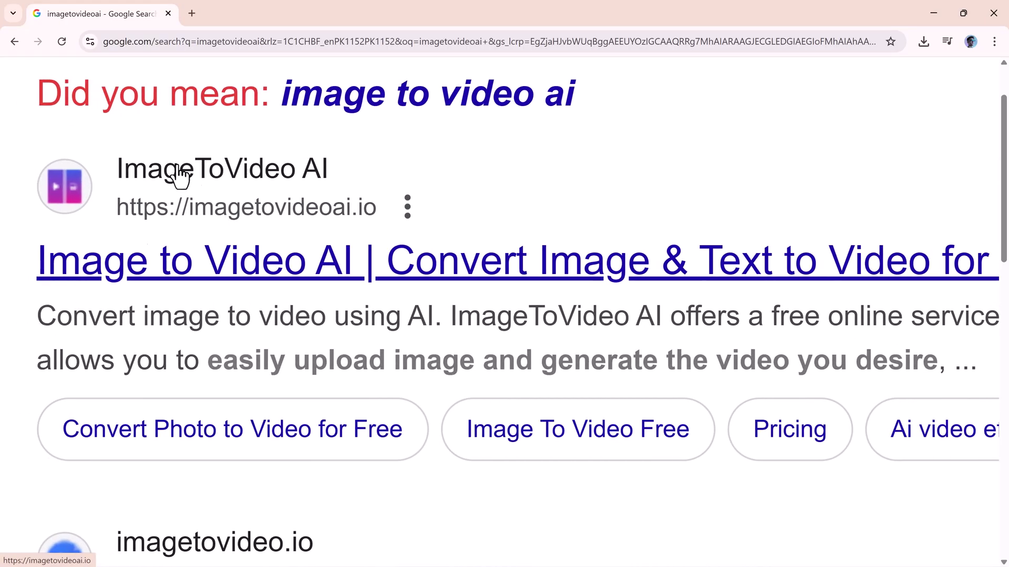
pyautogui.click(377, 292)
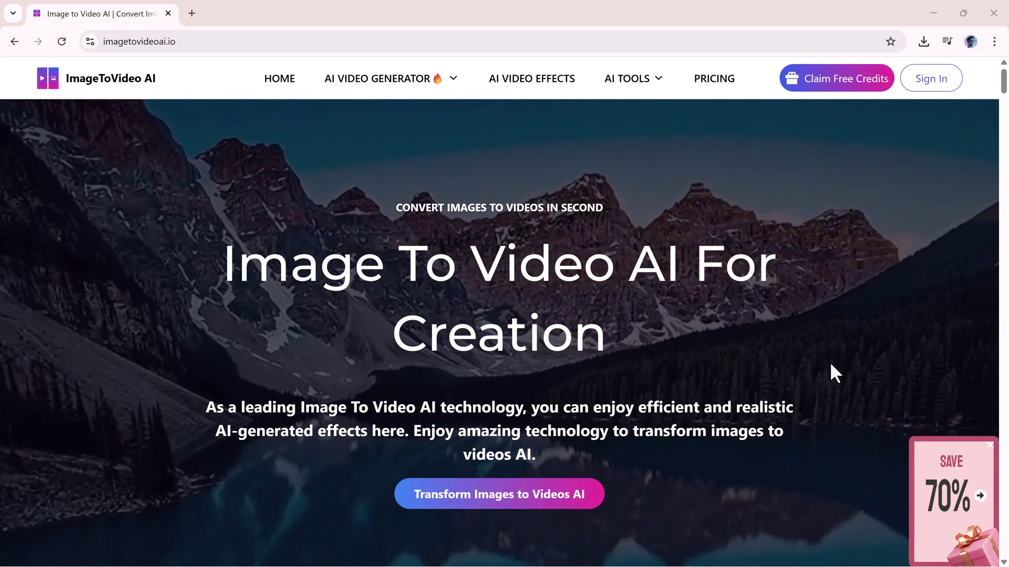
pyautogui.scroll(-5, 830, 364)
pyautogui.scroll(-4, 830, 363)
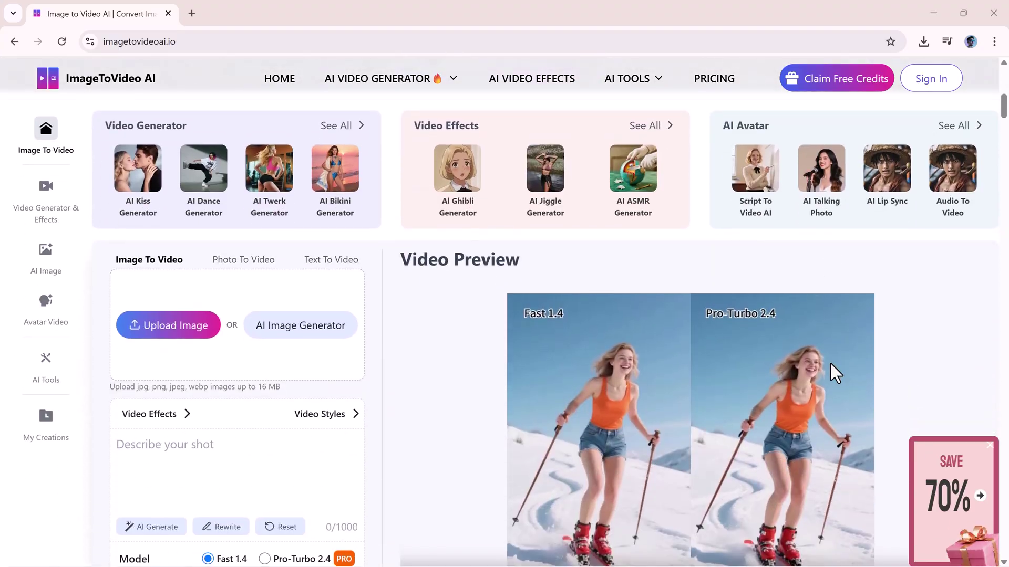
pyautogui.scroll(-2, 830, 363)
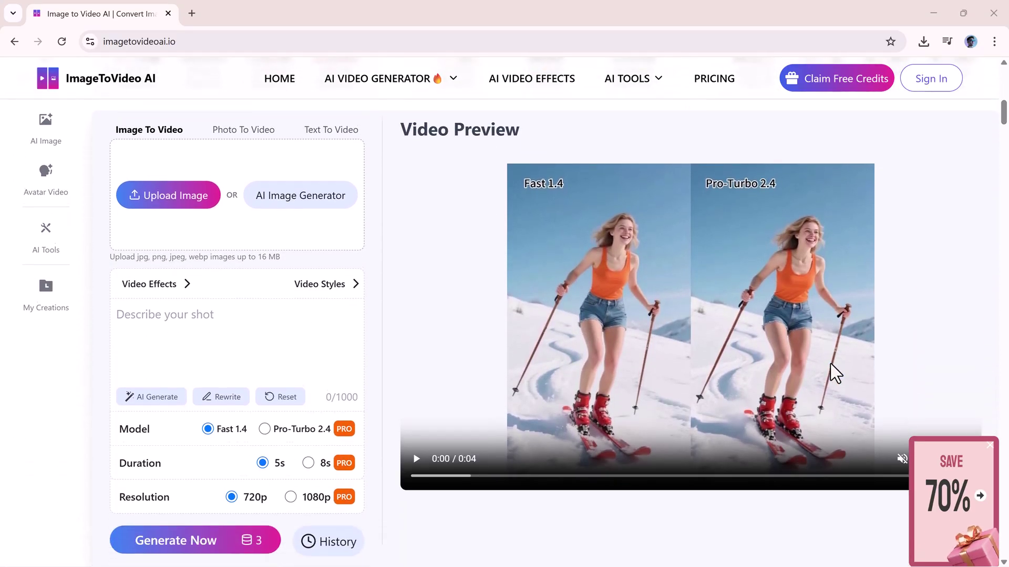
pyautogui.scroll(-9, 830, 363)
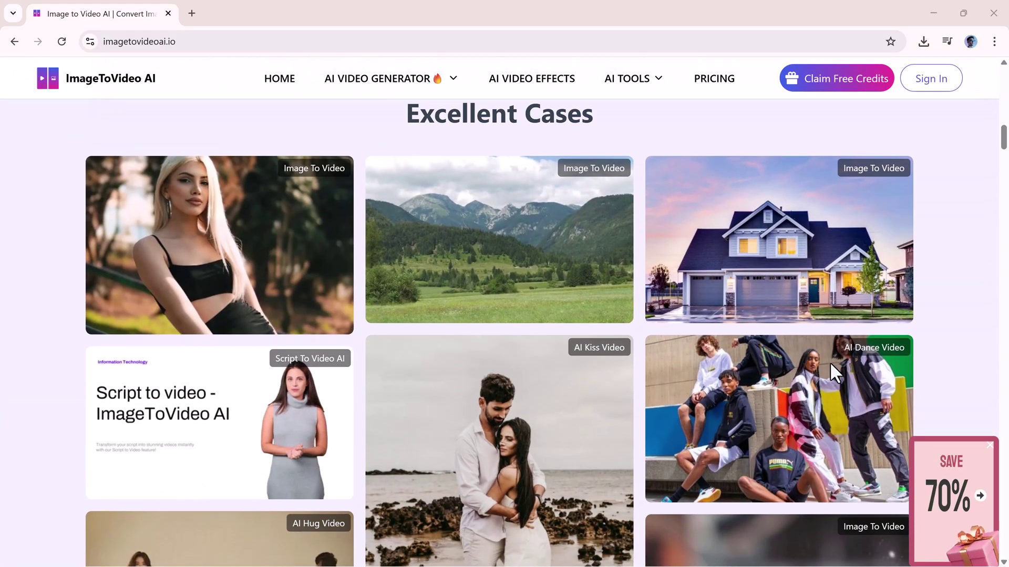
pyautogui.scroll(-3, 830, 362)
pyautogui.scroll(-3, 830, 362)
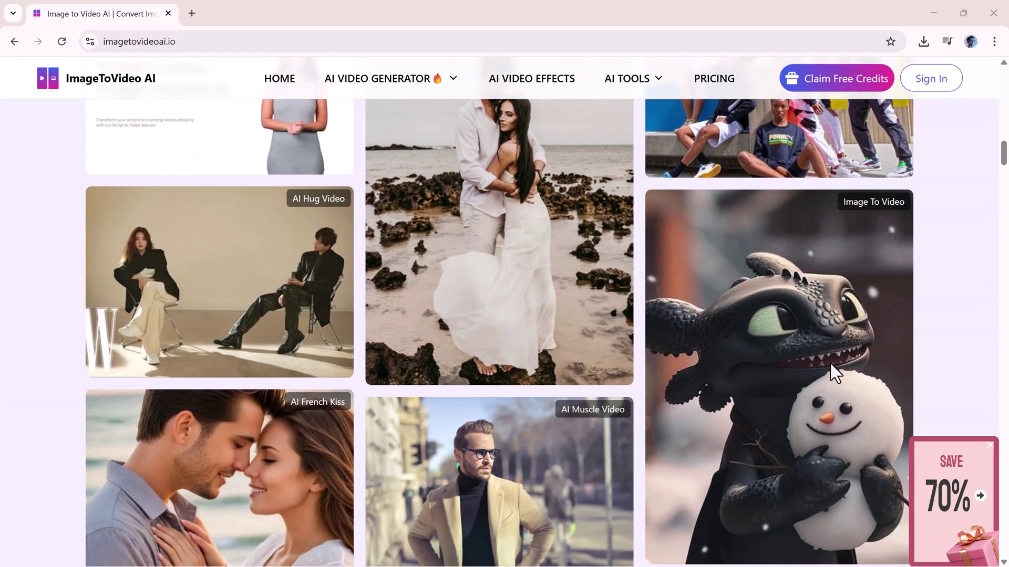
pyautogui.scroll(-8, 830, 362)
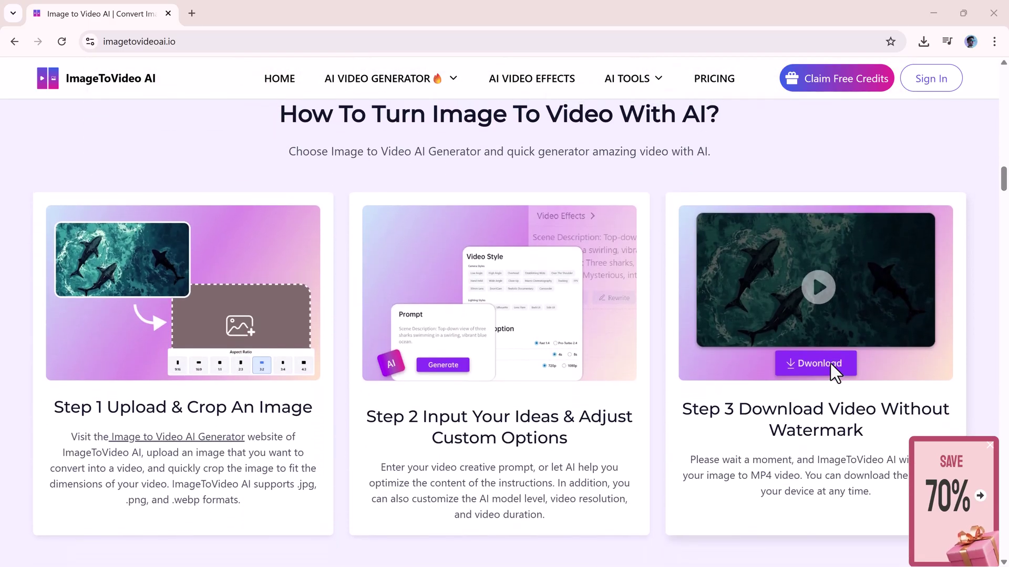
pyautogui.scroll(-10, 832, 363)
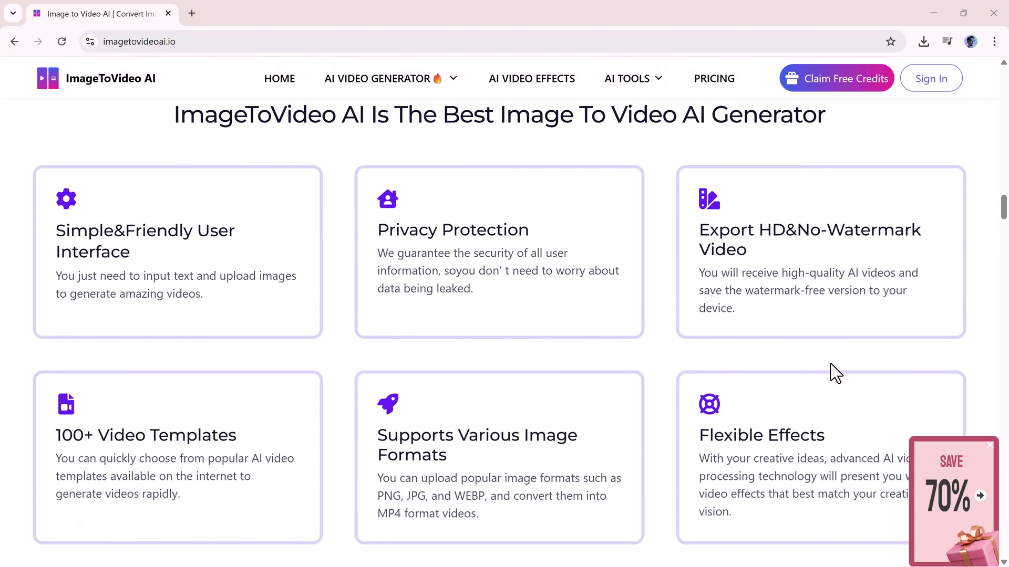
pyautogui.scroll(-10, 830, 364)
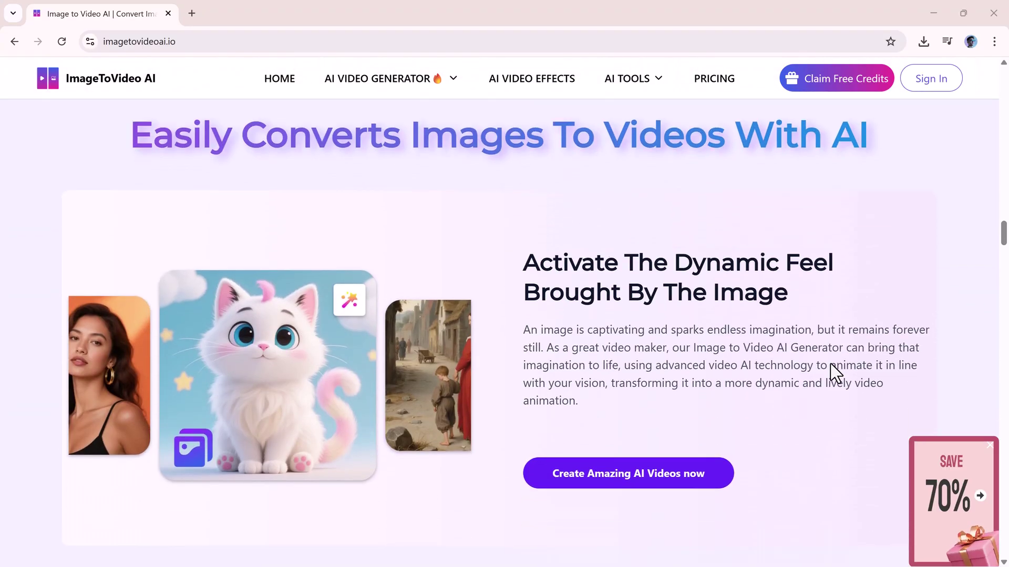
pyautogui.scroll(-7, 831, 364)
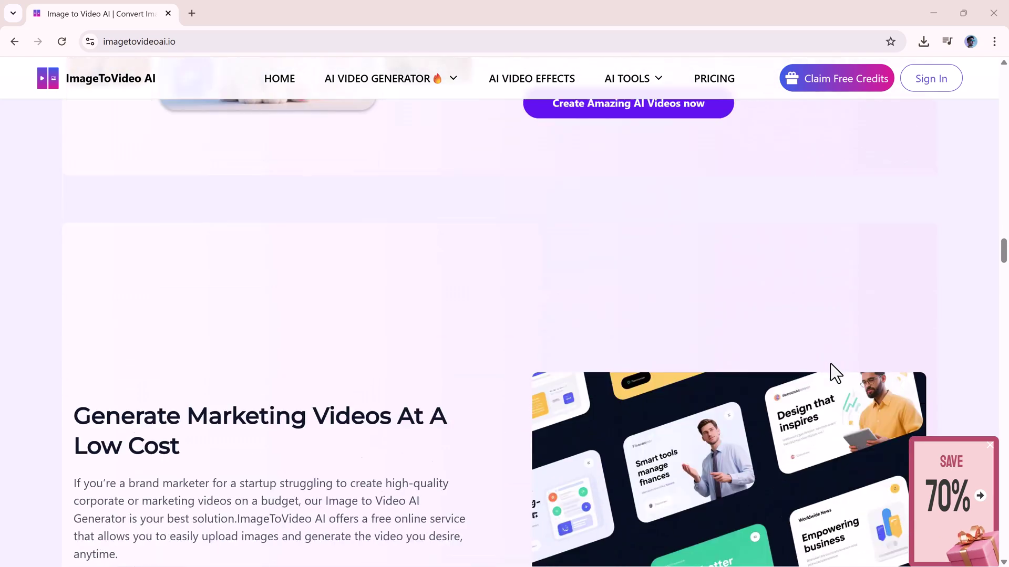
pyautogui.scroll(-3, 831, 363)
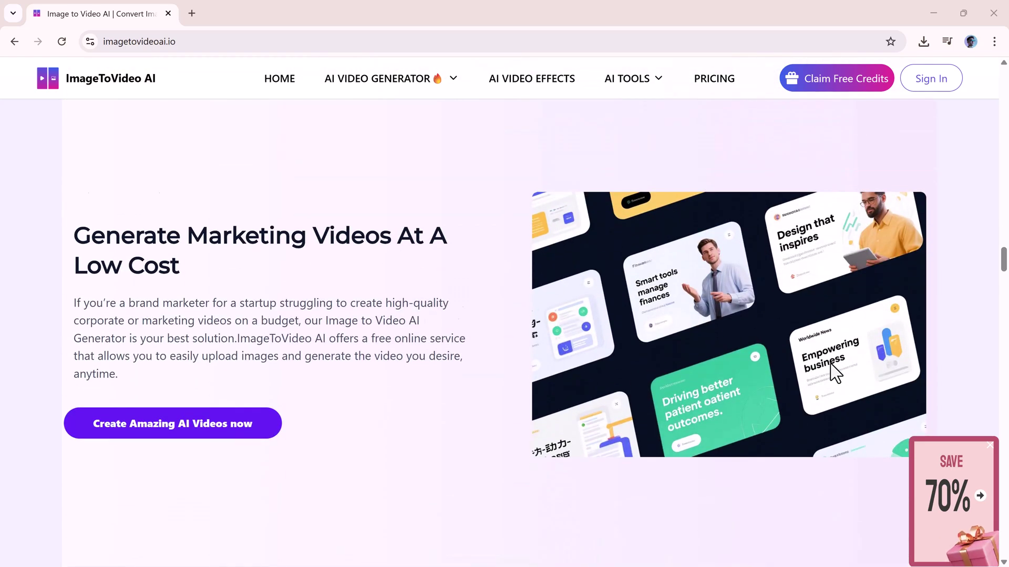
pyautogui.scroll(-10, 830, 364)
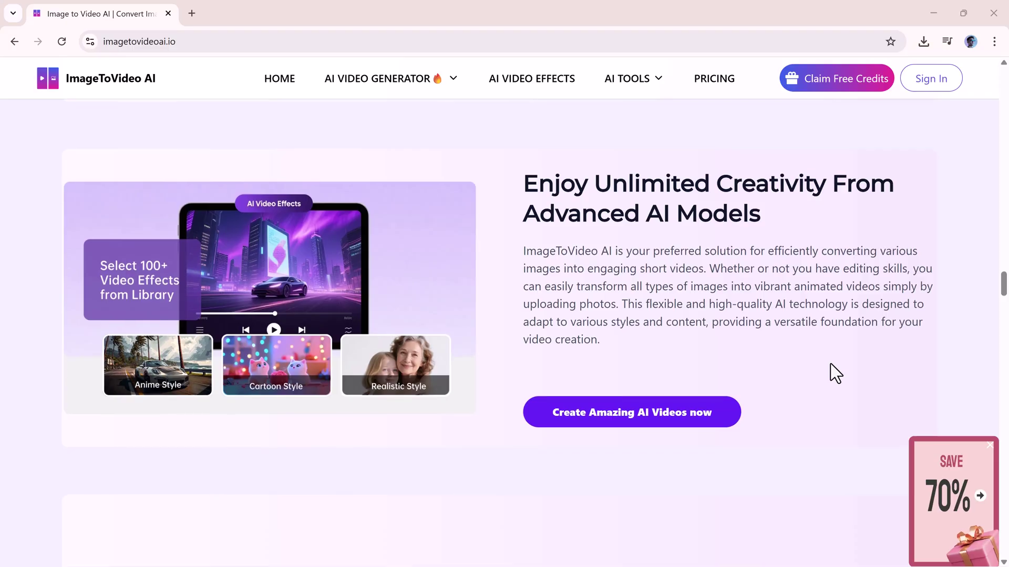
pyautogui.scroll(-9, 830, 363)
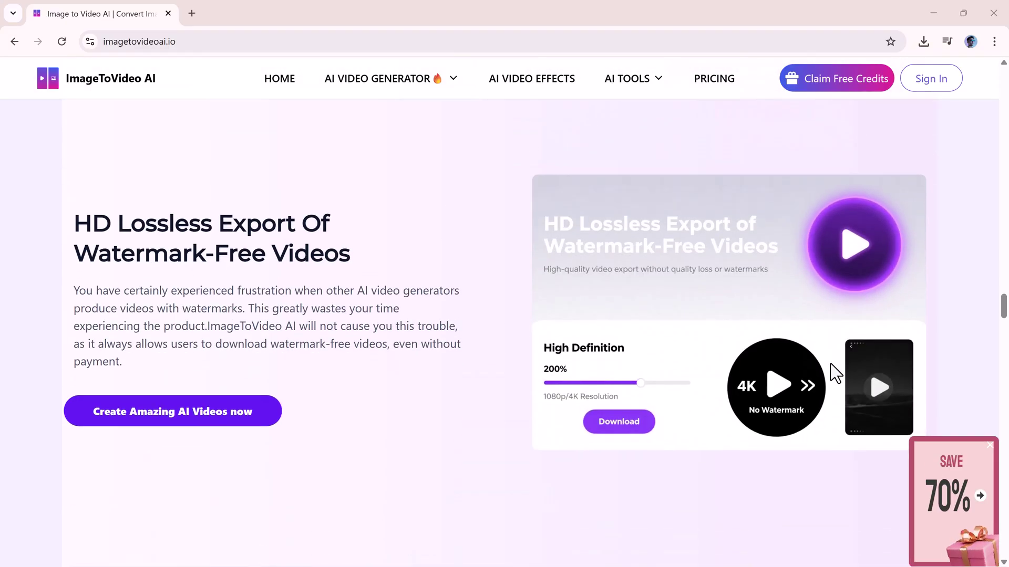
pyautogui.scroll(-9, 830, 363)
pyautogui.scroll(-14, 830, 364)
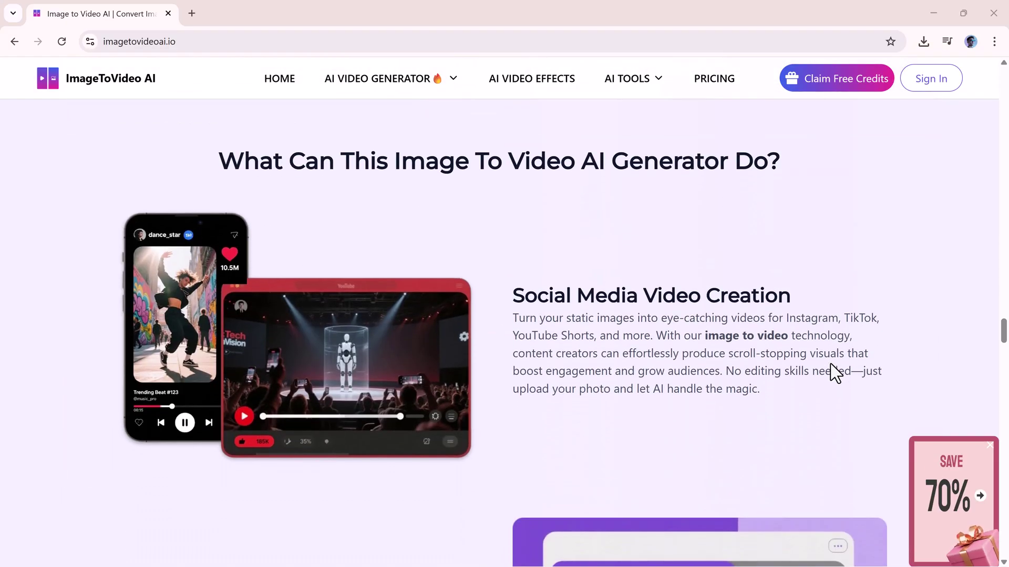
pyautogui.scroll(-11, 830, 363)
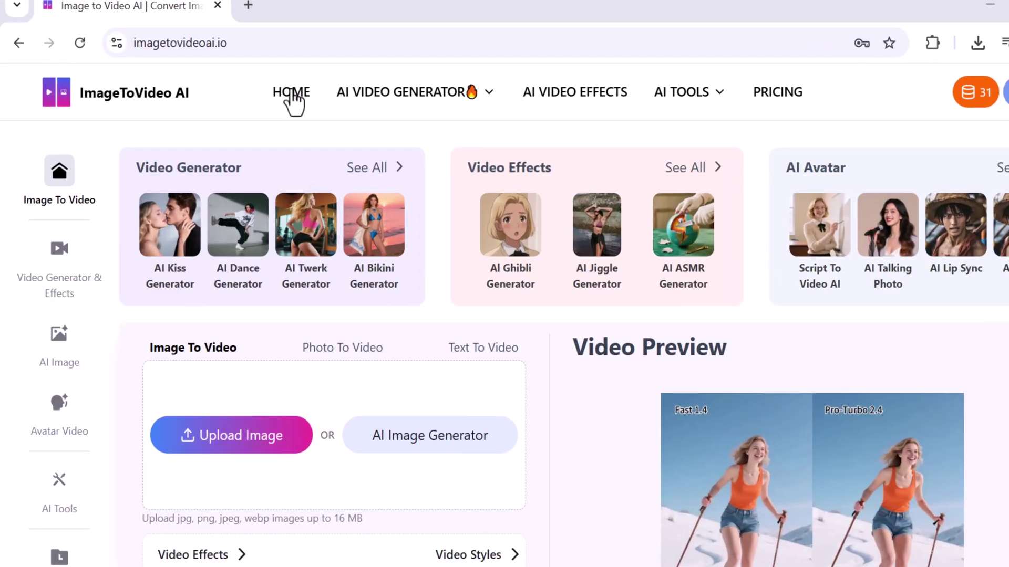
pyautogui.moveTo(361, 99)
pyautogui.moveTo(670, 108)
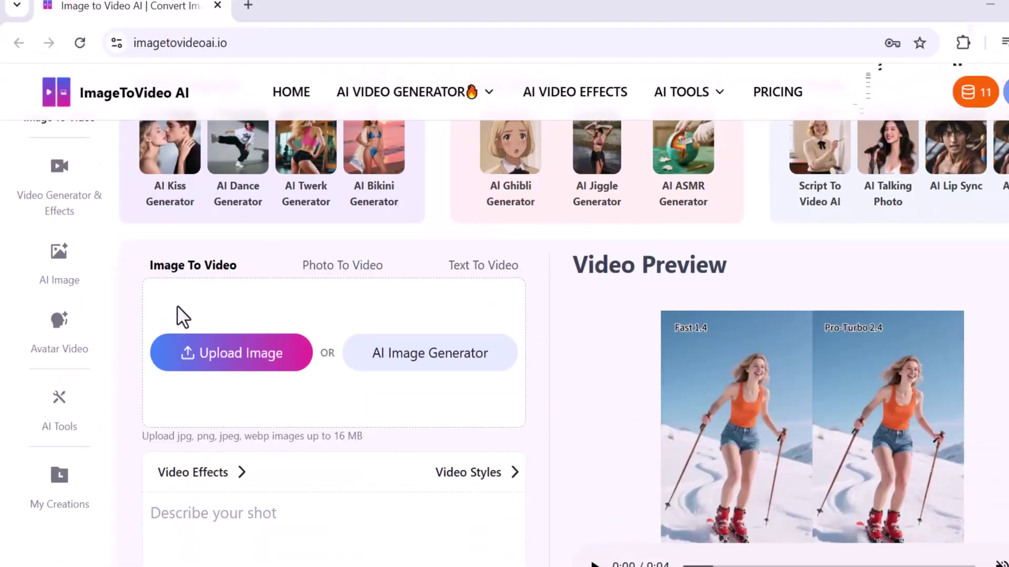
pyautogui.scroll(-2, 181, 316)
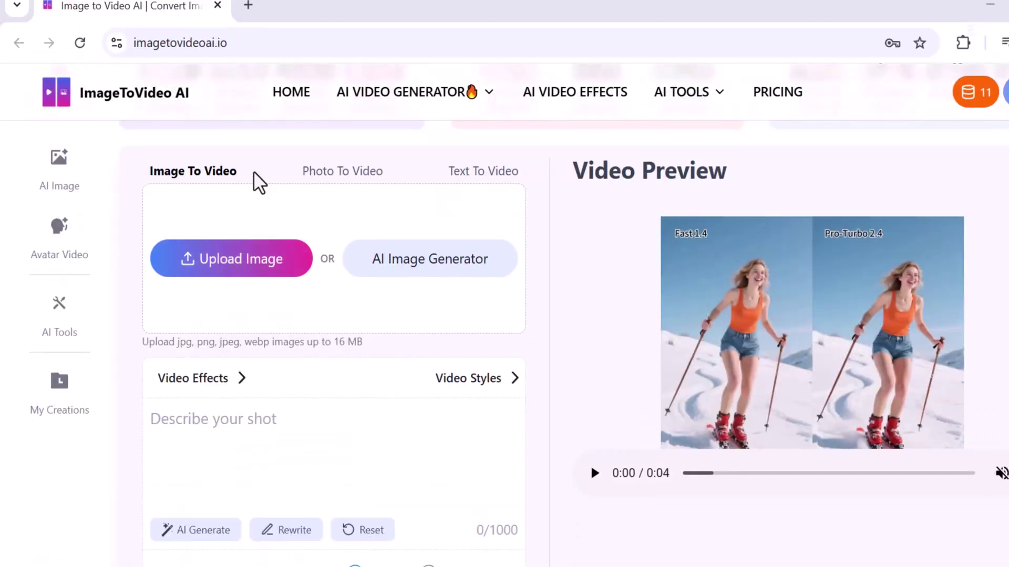
# - Upload the first photo in Downloads, showing people shaking hands
pyautogui.click(212, 268)
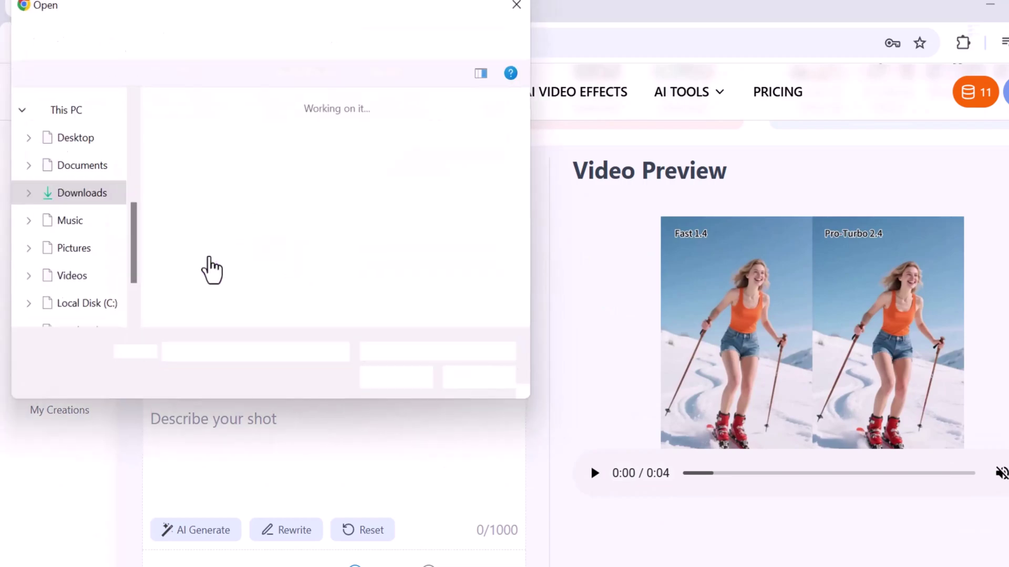
pyautogui.click(185, 142)
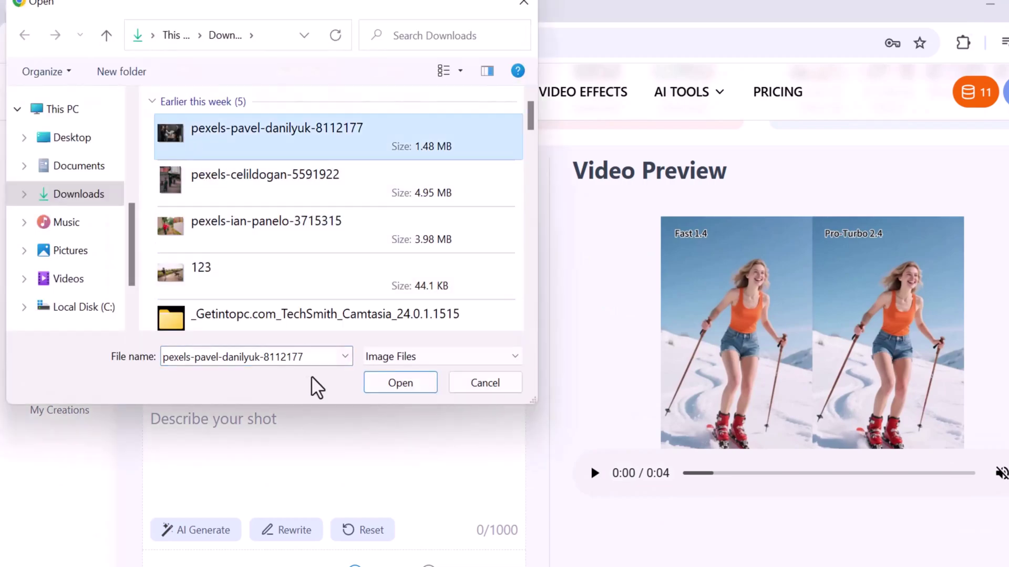
pyautogui.click(371, 388)
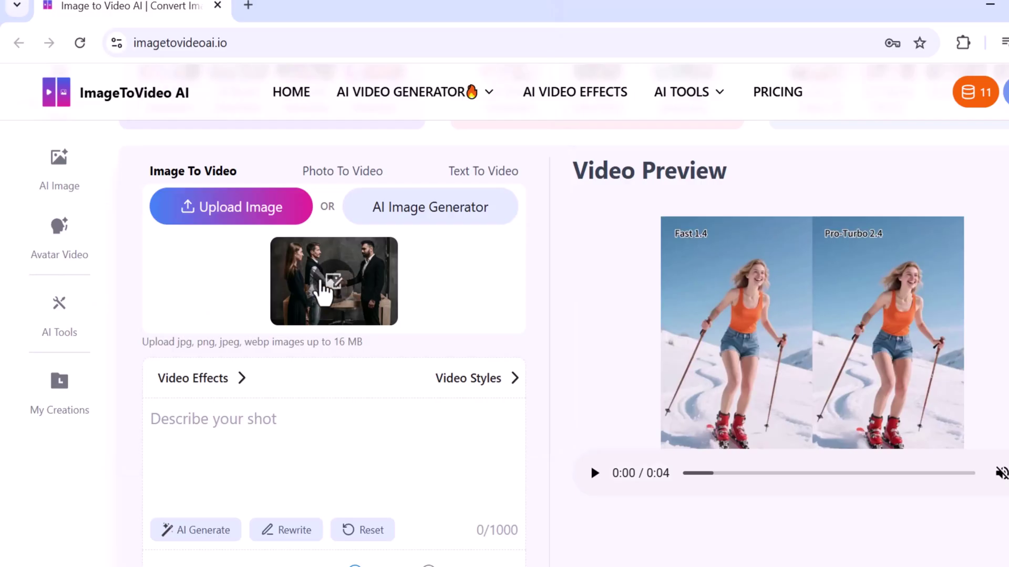
# - Look over the Video Styles camera and lighting options, then bring up the AI Video Effects gallery
pyautogui.scroll(-2, 196, 342)
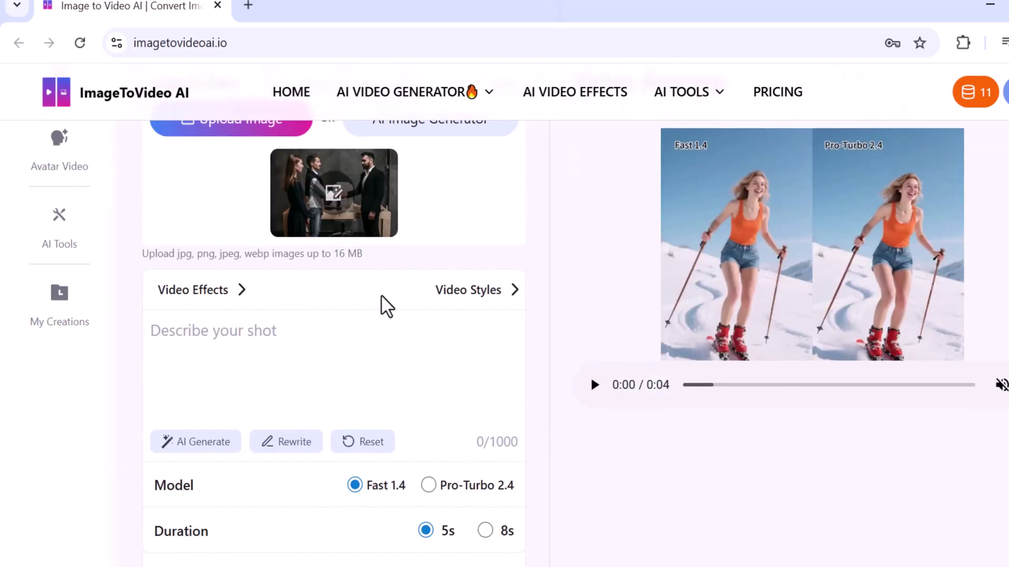
pyautogui.click(445, 289)
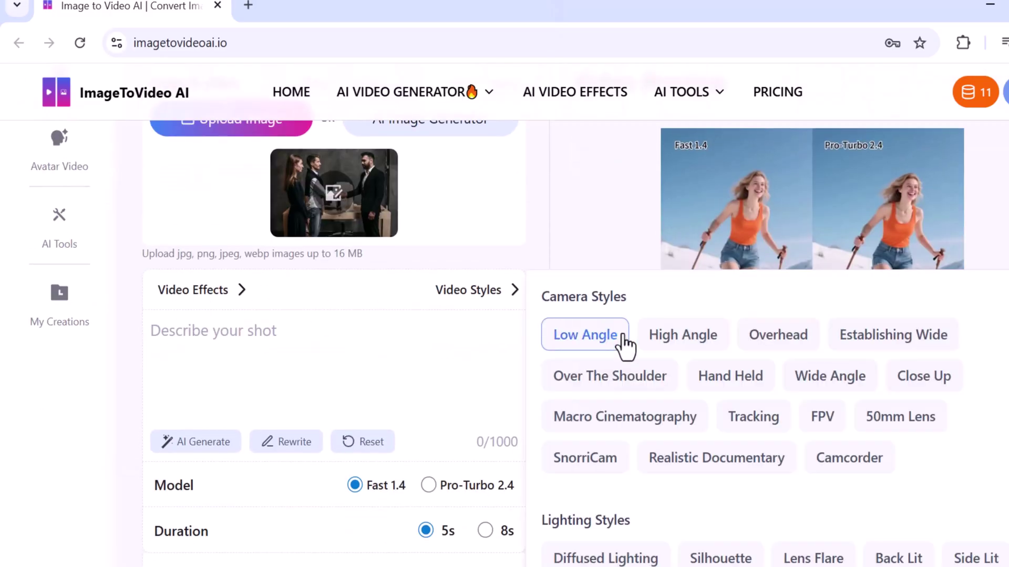
pyautogui.scroll(-2, 626, 345)
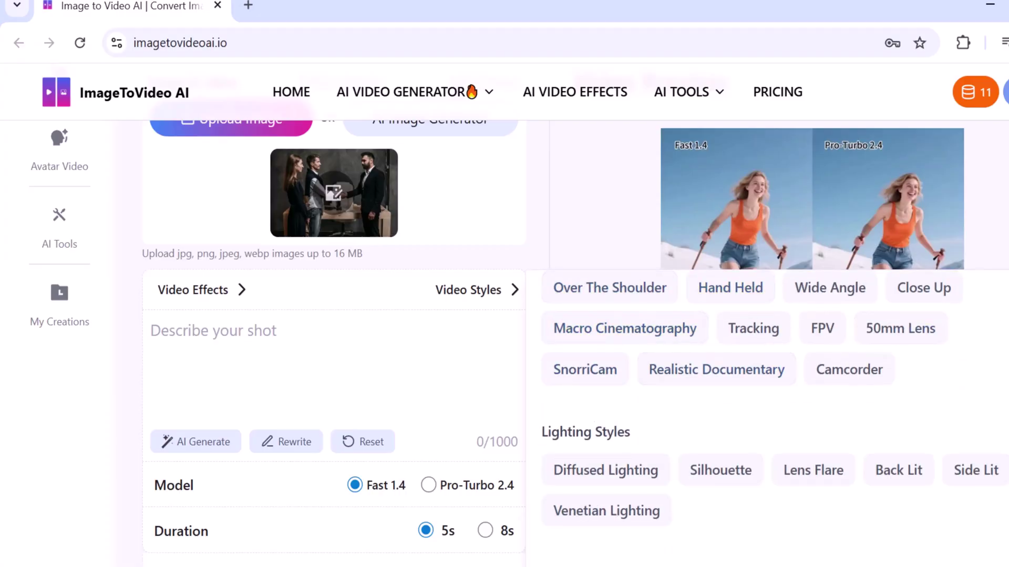
pyautogui.click(218, 292)
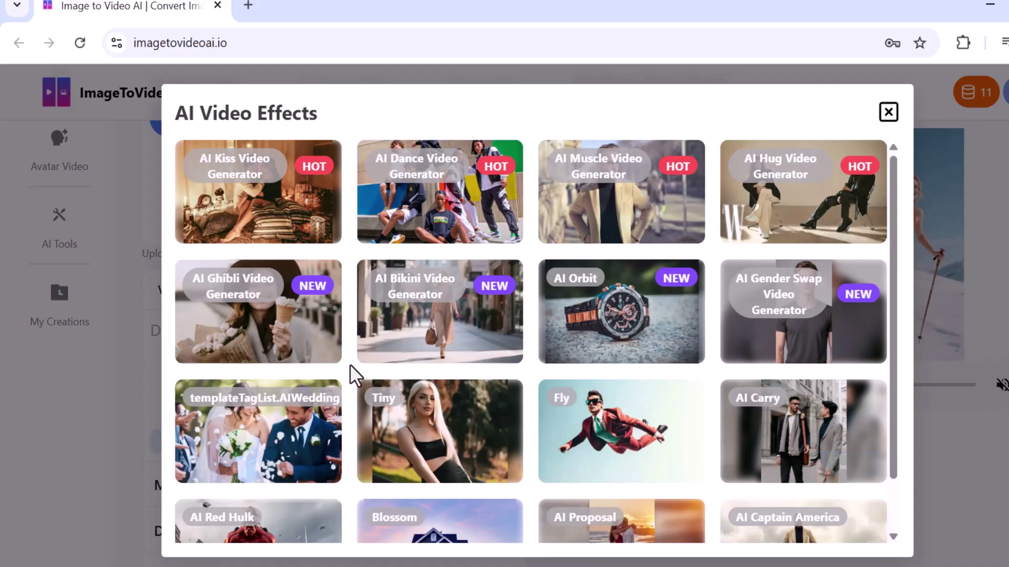
# - Apply the AI Handshake effect to the uploaded handshake photo
pyautogui.scroll(-8, 350, 365)
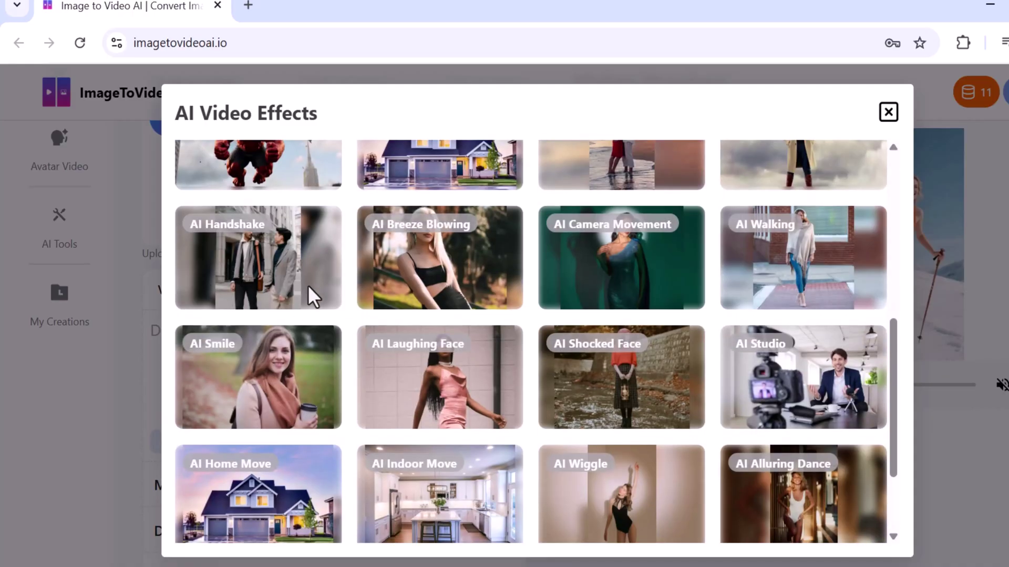
pyautogui.click(297, 290)
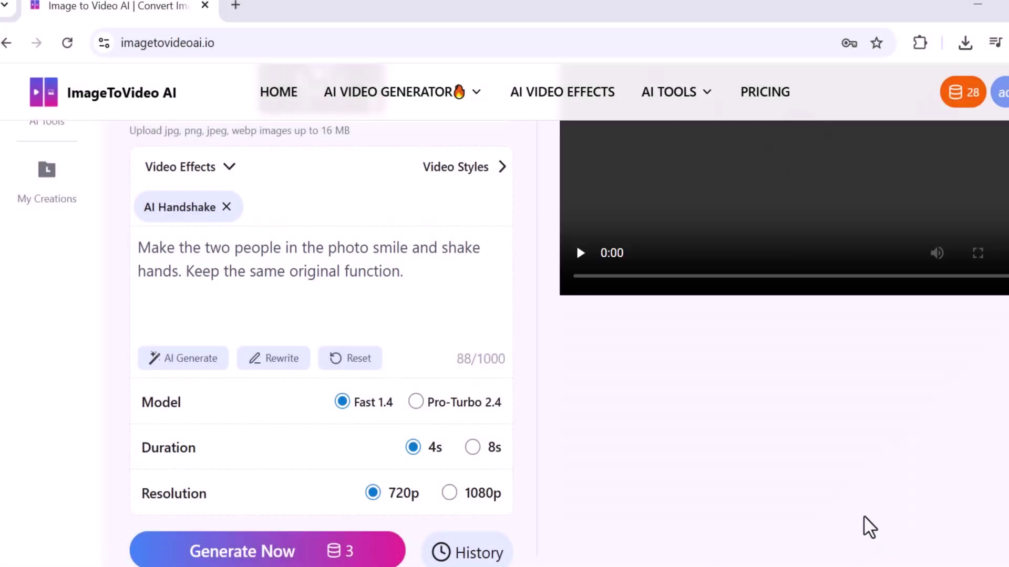
# - Play the finished 4-second handshake video and try adding a soundtrack to it
pyautogui.scroll(3, 852, 456)
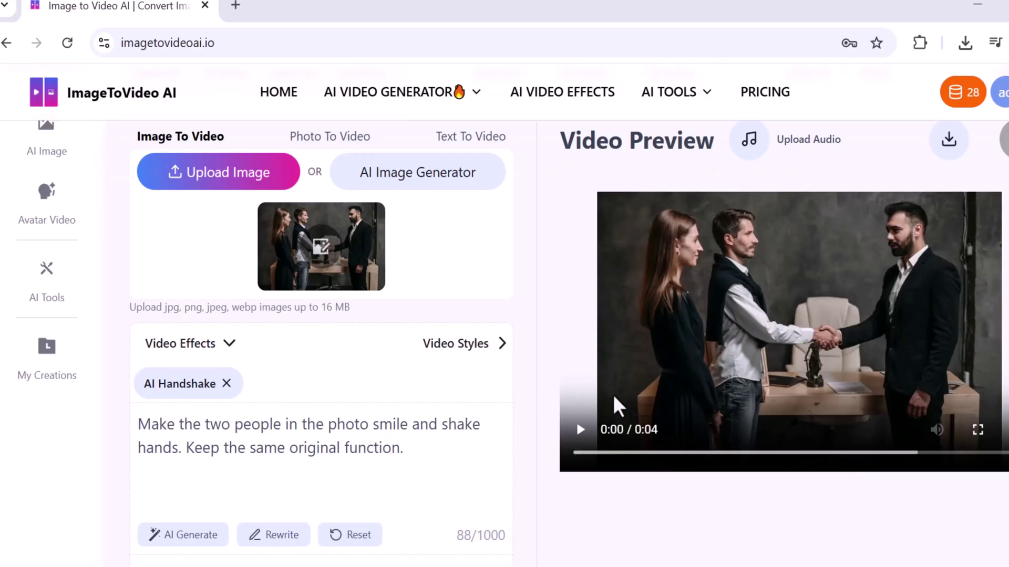
pyautogui.click(579, 431)
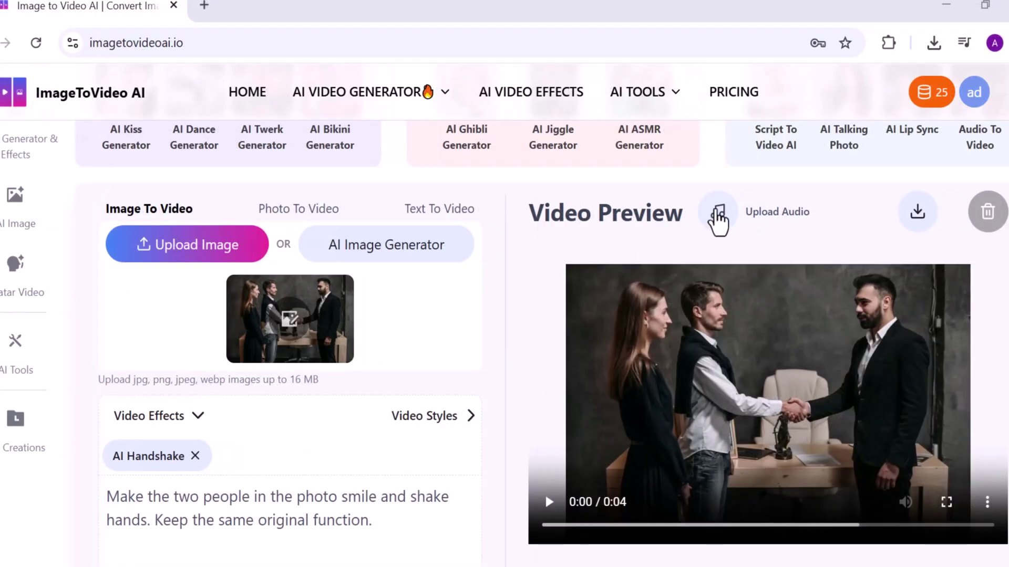
pyautogui.click(719, 213)
pyautogui.click(476, 7)
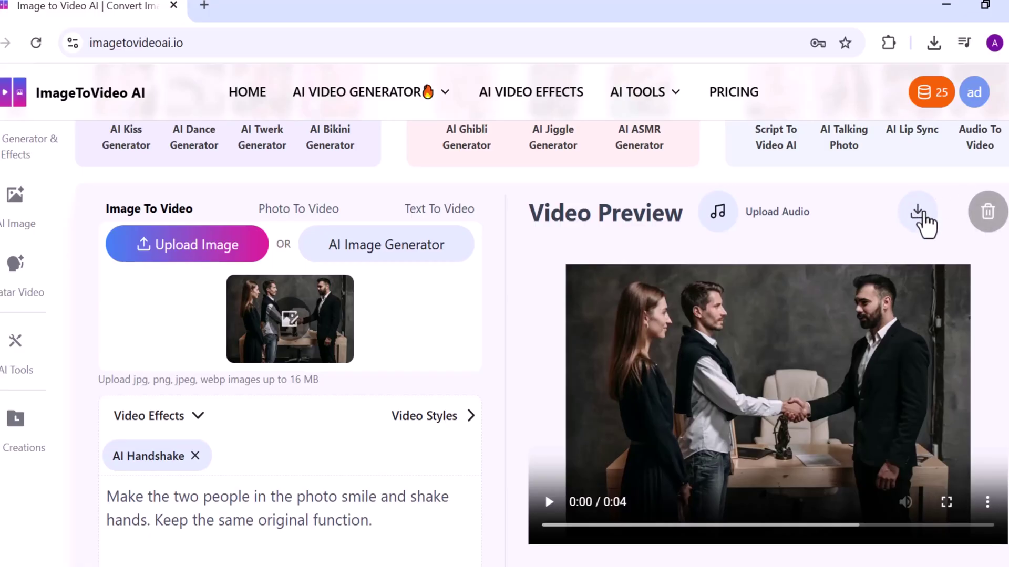
pyautogui.scroll(-1, 588, 421)
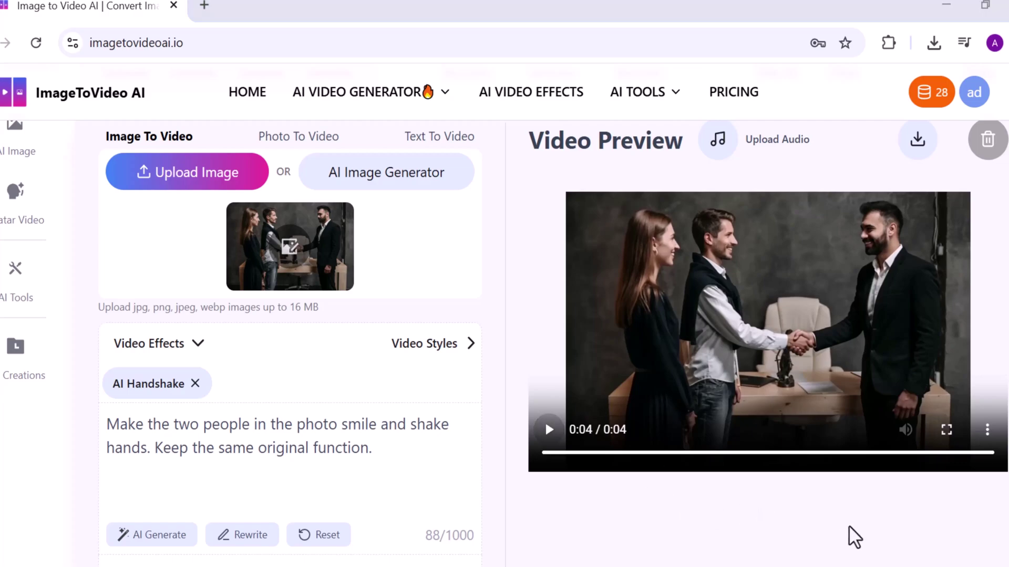
pyautogui.scroll(1, 846, 427)
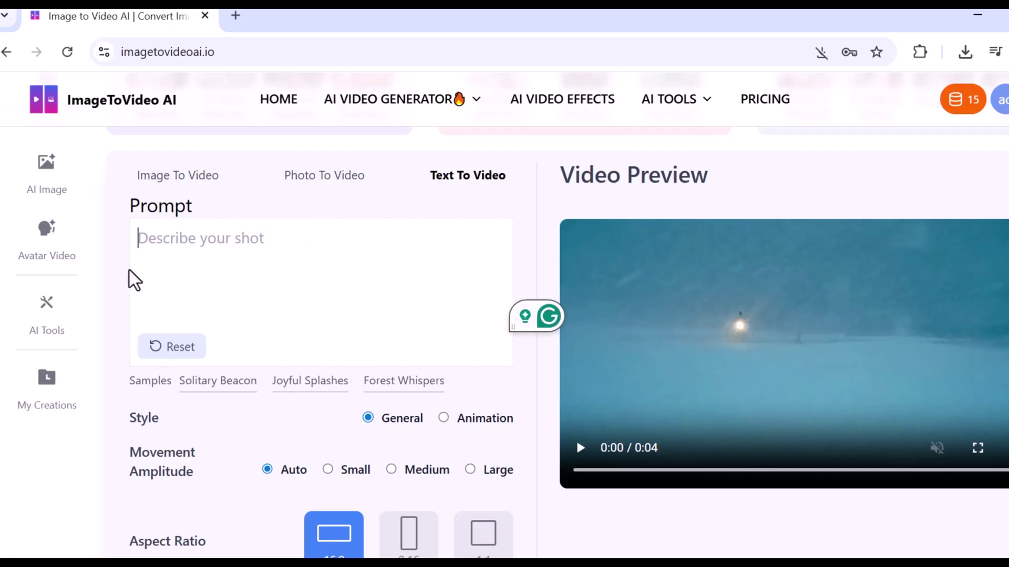
# - Preview the prompt samples and load Joyful Splashes, the baby Corgi swimming in a sunlit pool
pyautogui.scroll(2, 190, 320)
pyautogui.scroll(-2, 182, 351)
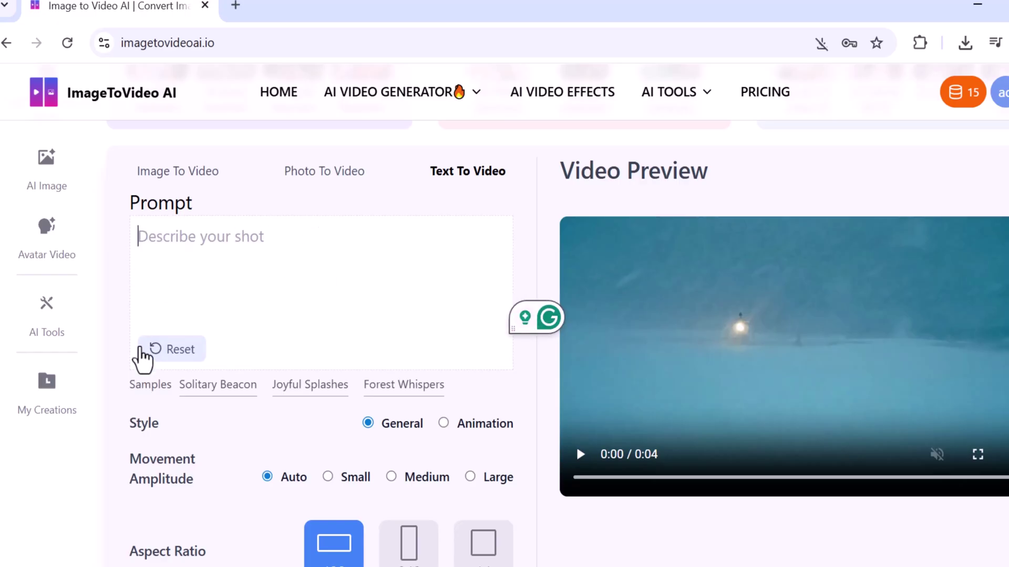
pyautogui.moveTo(200, 398)
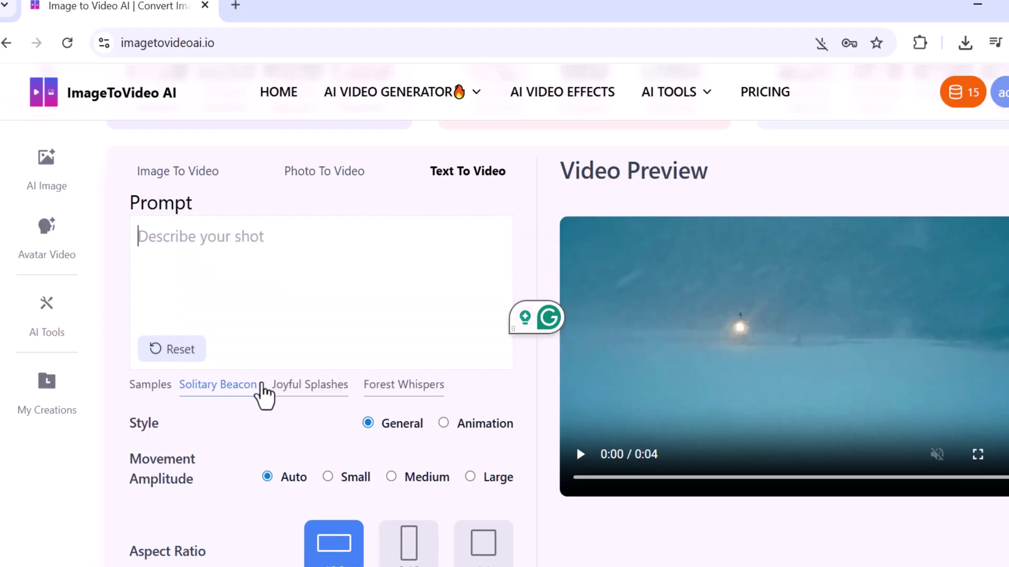
pyautogui.moveTo(274, 389)
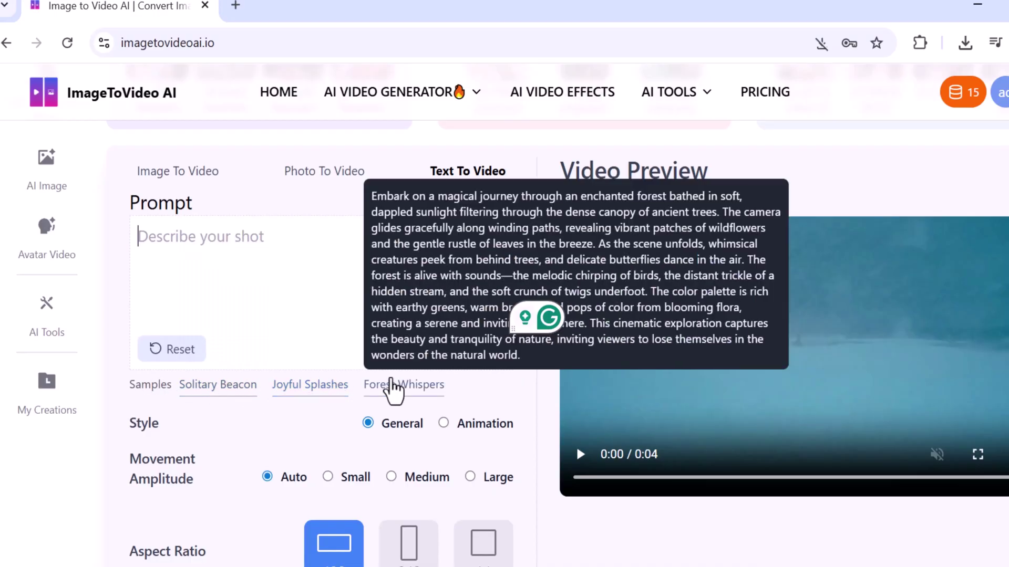
pyautogui.click(291, 392)
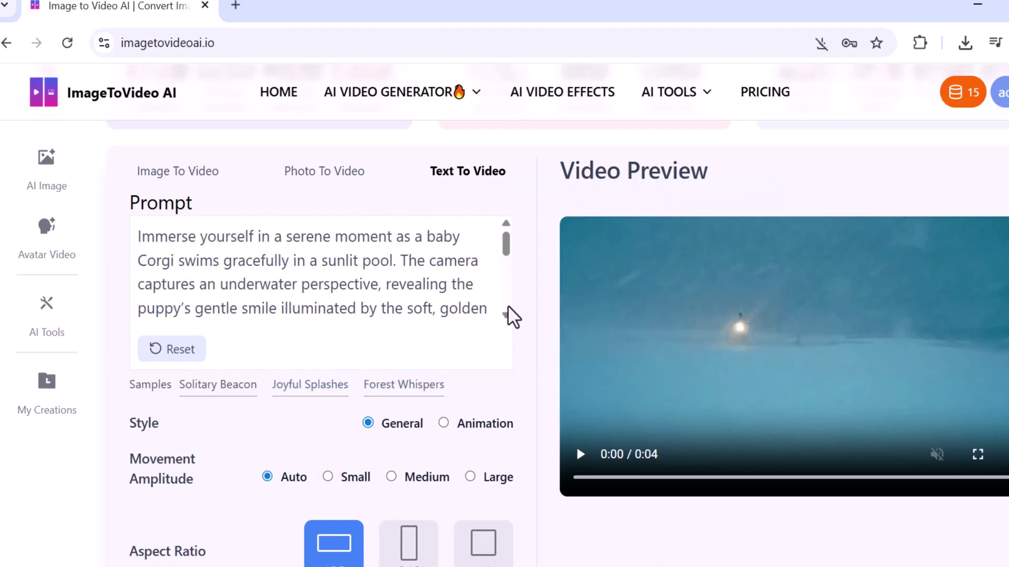
pyautogui.click(507, 316)
pyautogui.click(506, 316)
pyautogui.click(506, 315)
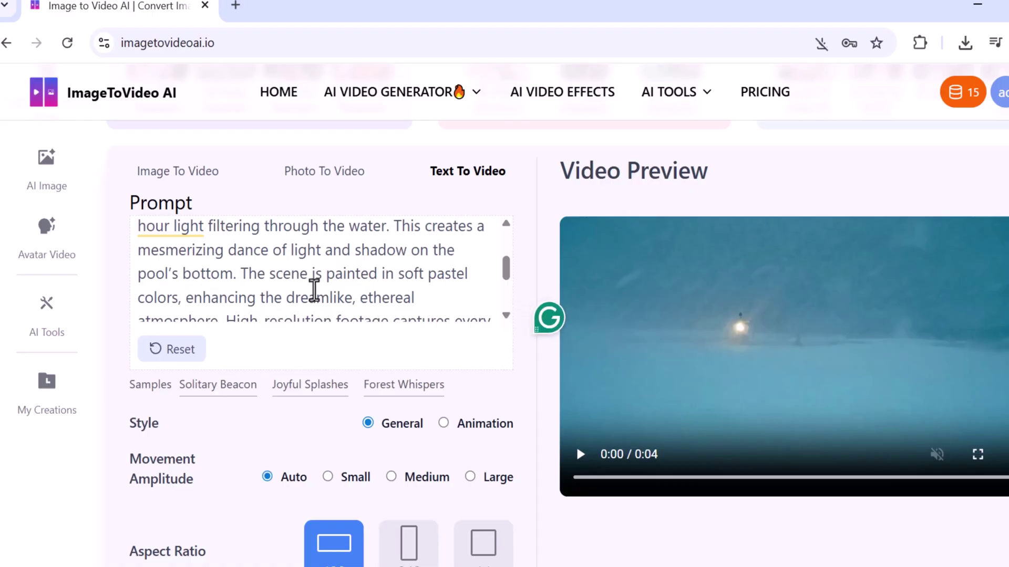
pyautogui.scroll(-3, 314, 290)
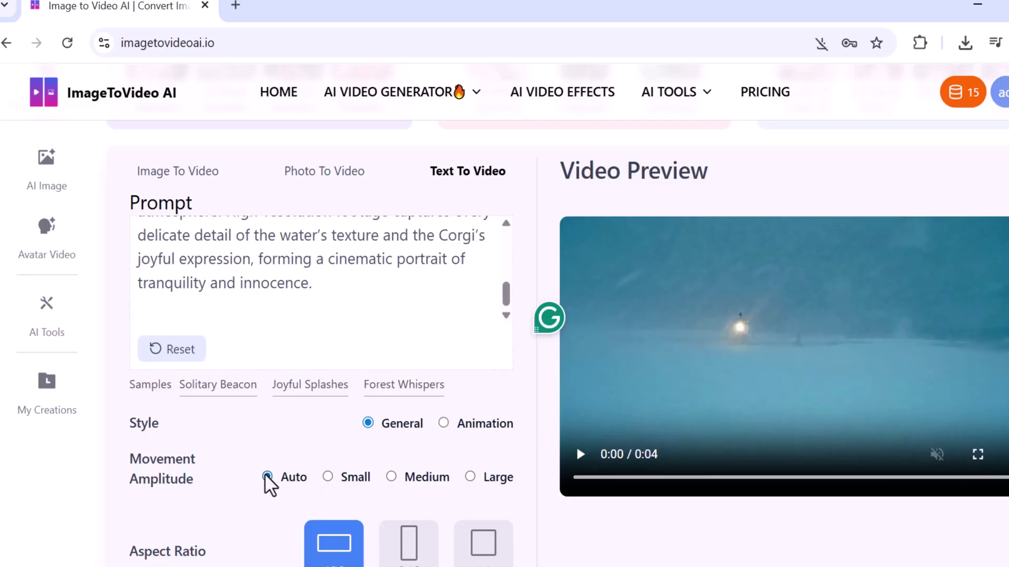
pyautogui.scroll(-3, 267, 487)
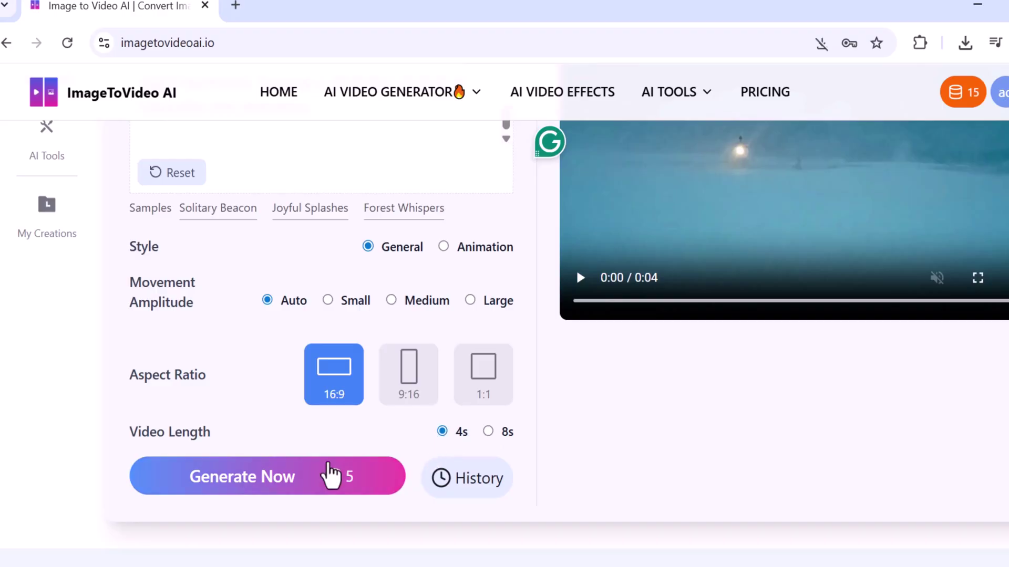
# - Generate the 4-second video from the Joyful Splashes corgi prompt and play the result
pyautogui.click(288, 492)
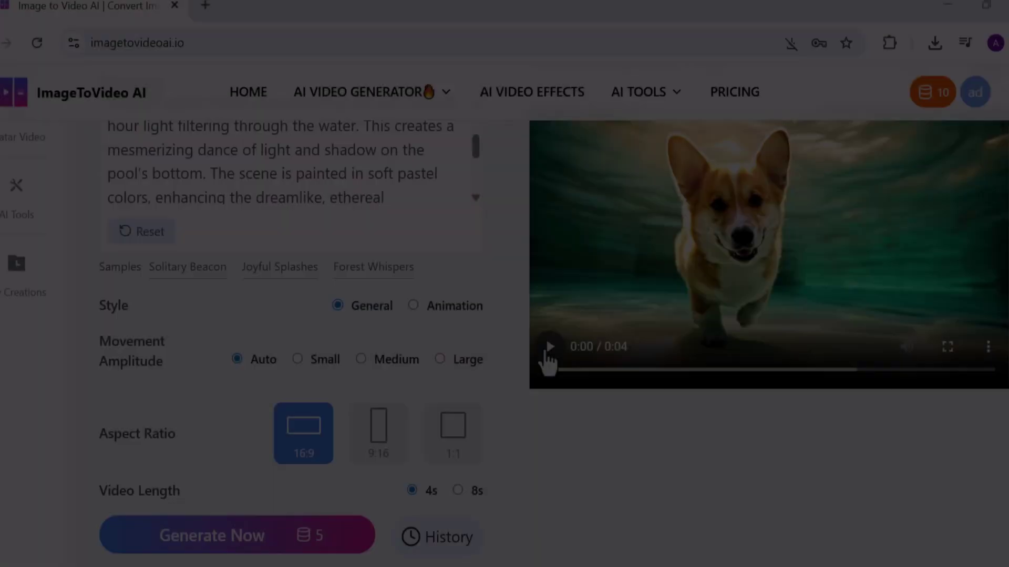
pyautogui.click(546, 353)
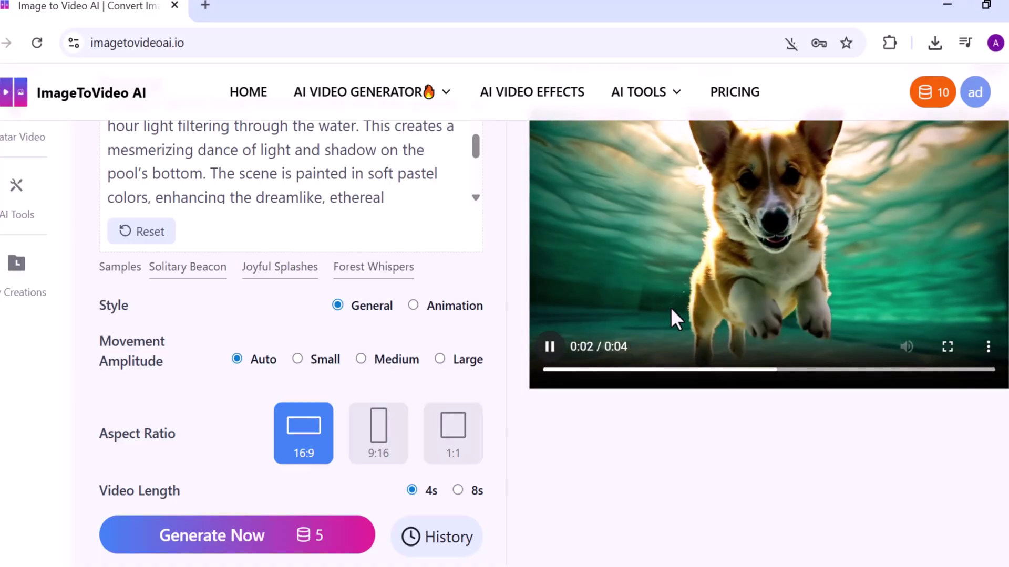
pyautogui.scroll(2, 671, 308)
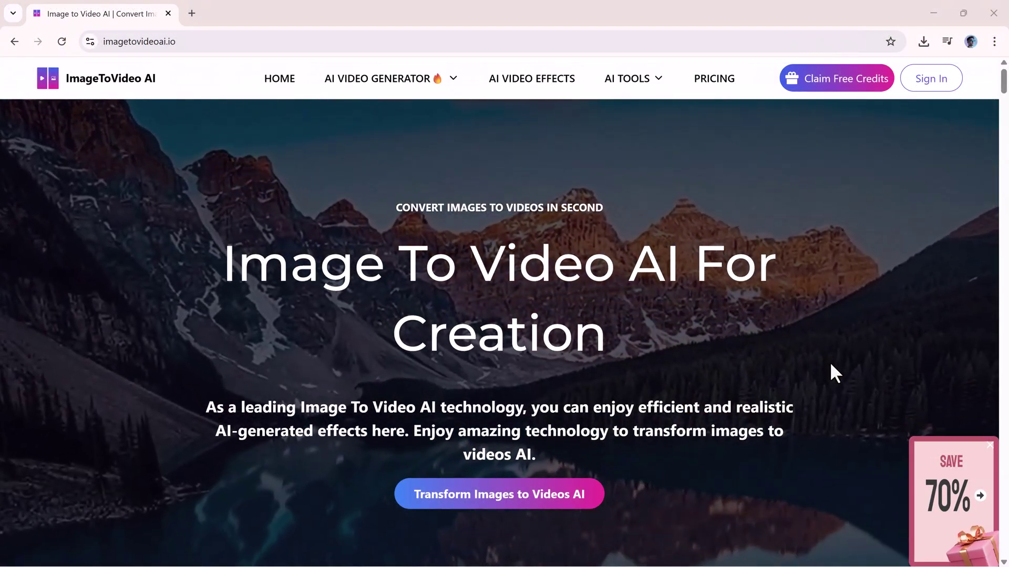
pyautogui.scroll(-6, 831, 368)
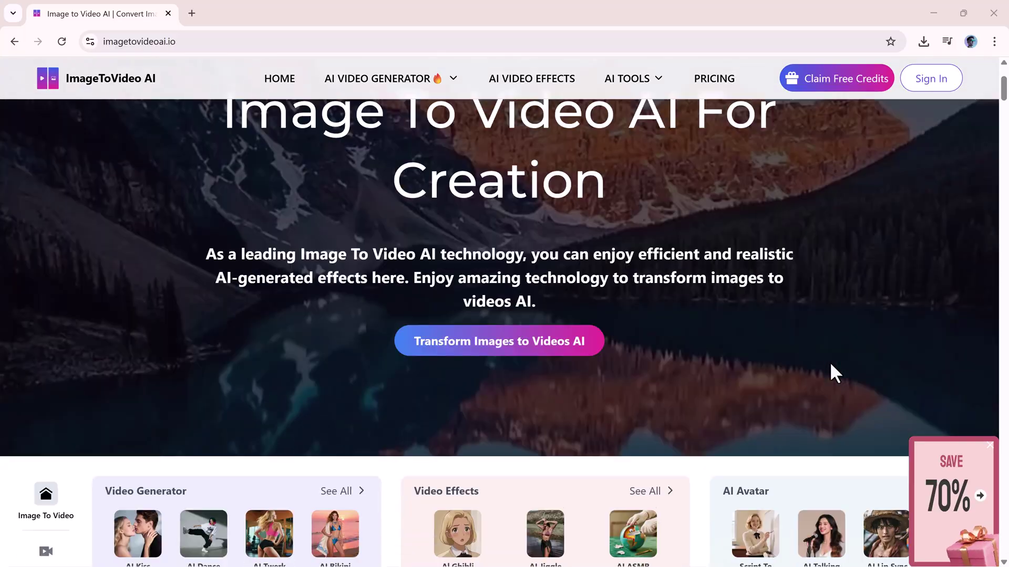
pyautogui.scroll(-3, 832, 364)
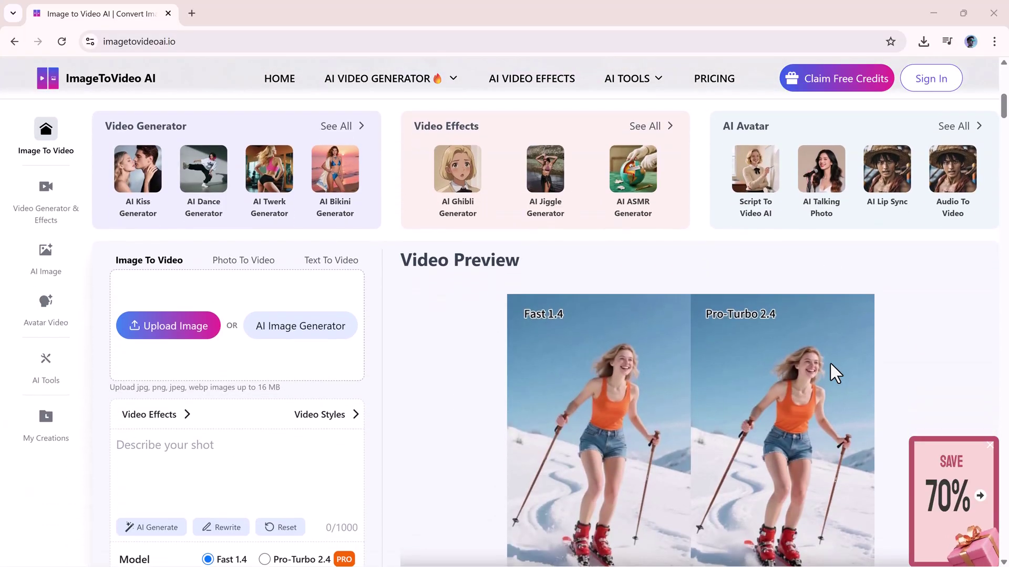
pyautogui.scroll(-2, 831, 363)
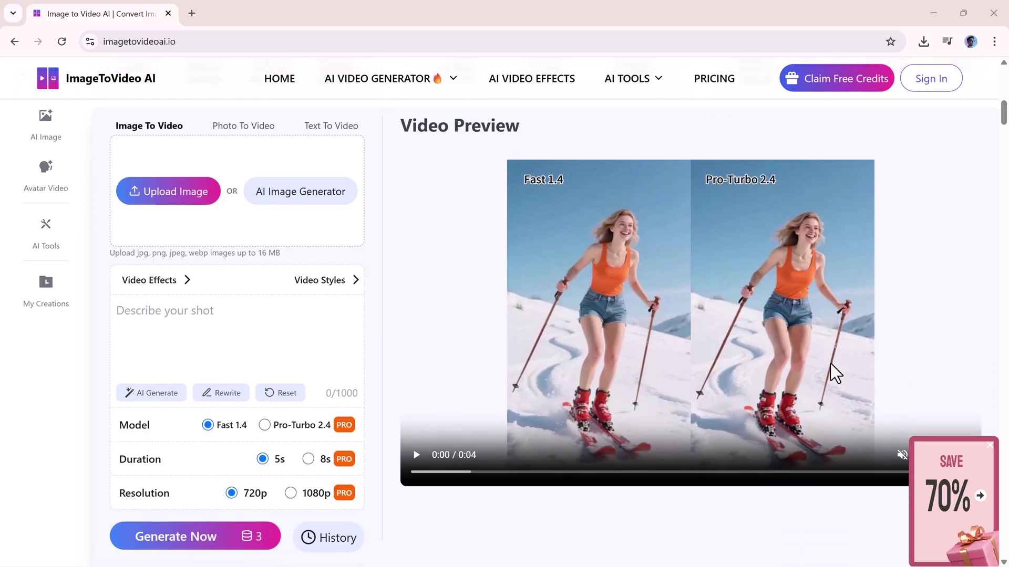
pyautogui.scroll(-7, 830, 363)
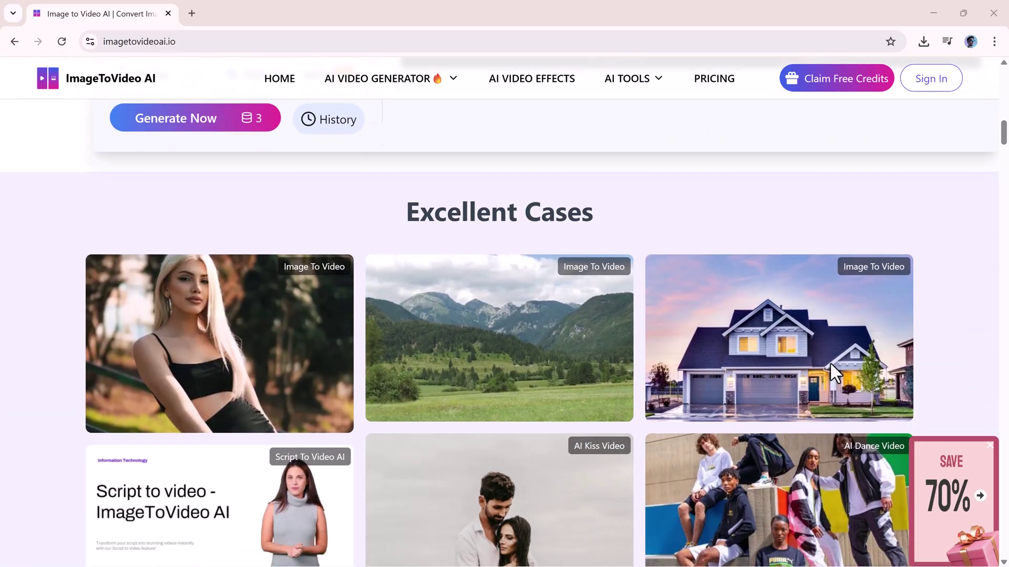
pyautogui.scroll(-2, 831, 363)
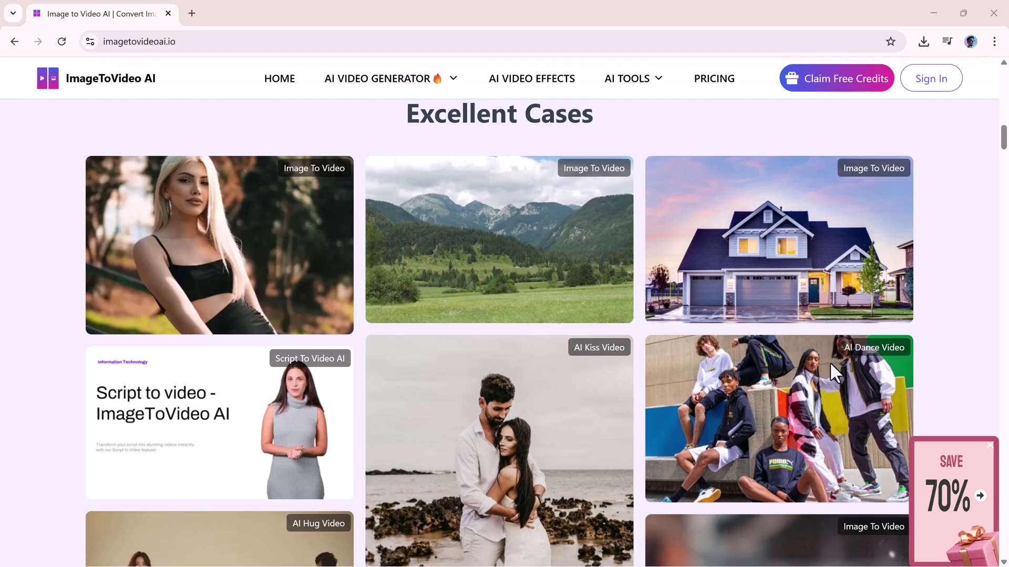
pyautogui.scroll(-3, 830, 362)
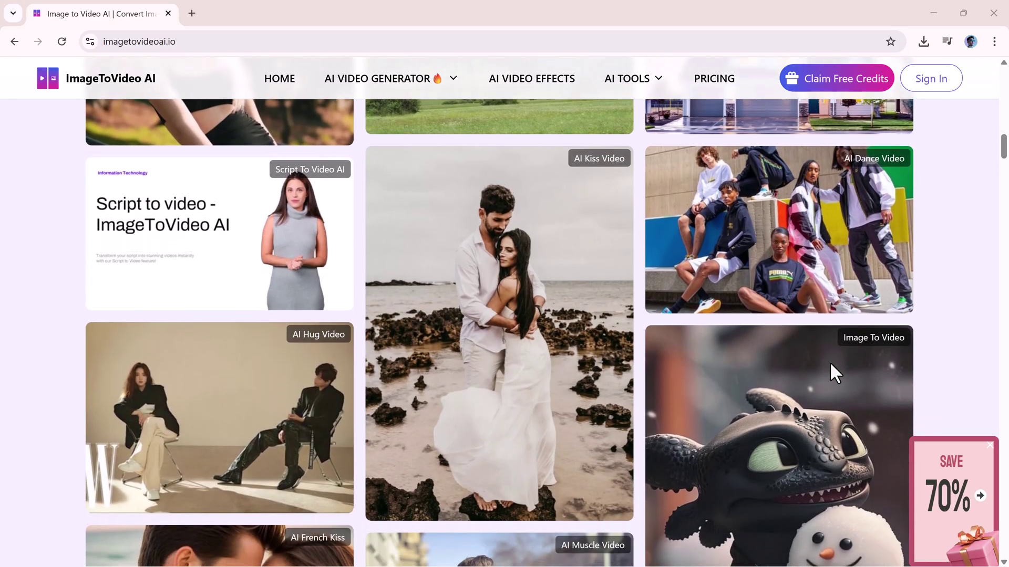
pyautogui.scroll(-3, 830, 363)
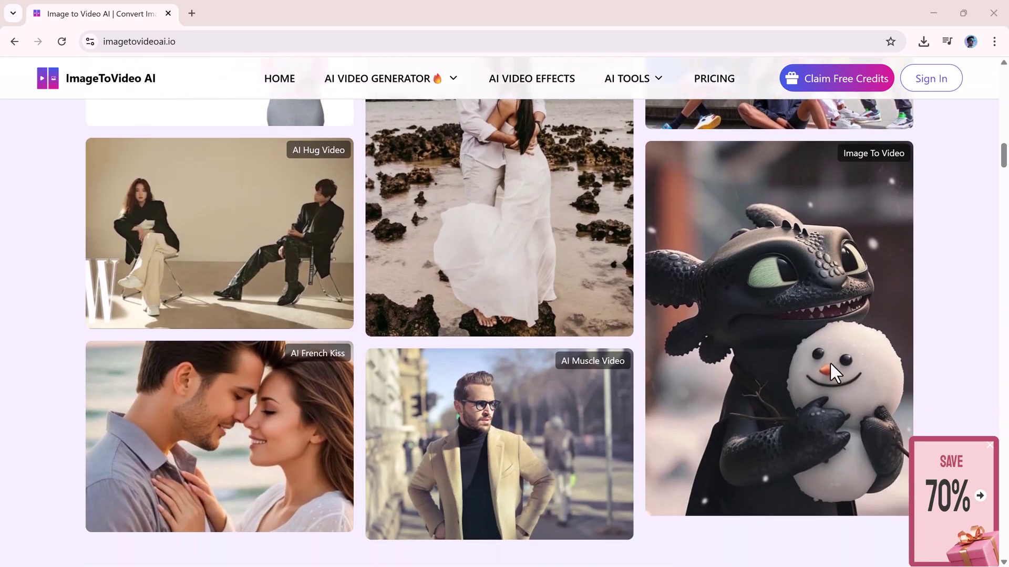
pyautogui.scroll(-7, 830, 362)
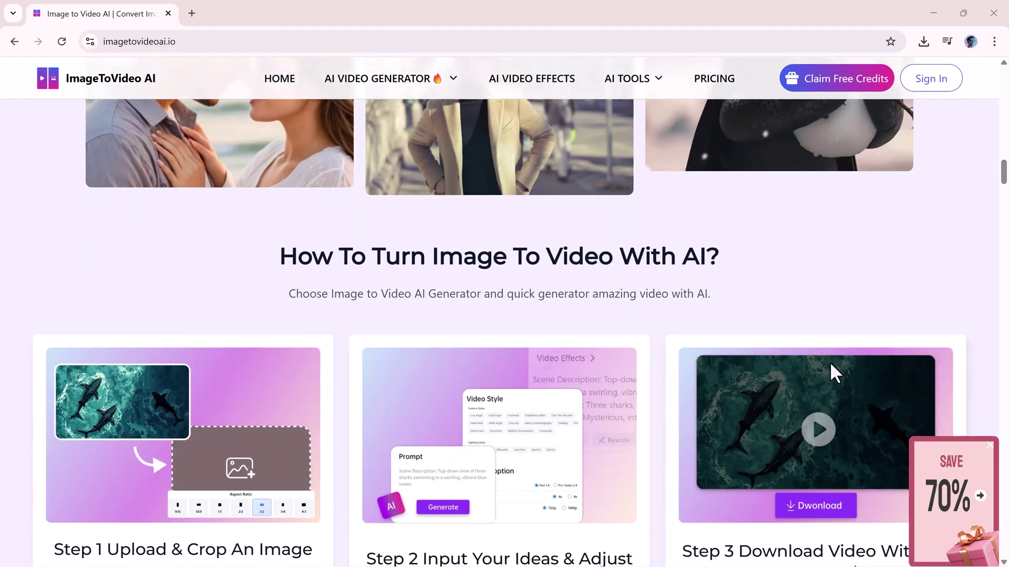
pyautogui.scroll(-1, 832, 364)
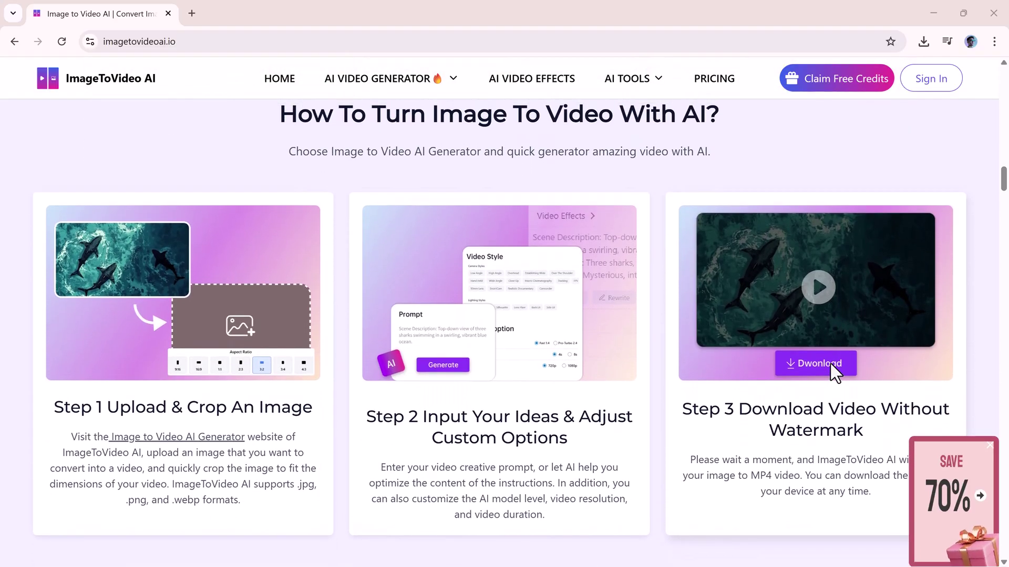
pyautogui.scroll(-9, 831, 364)
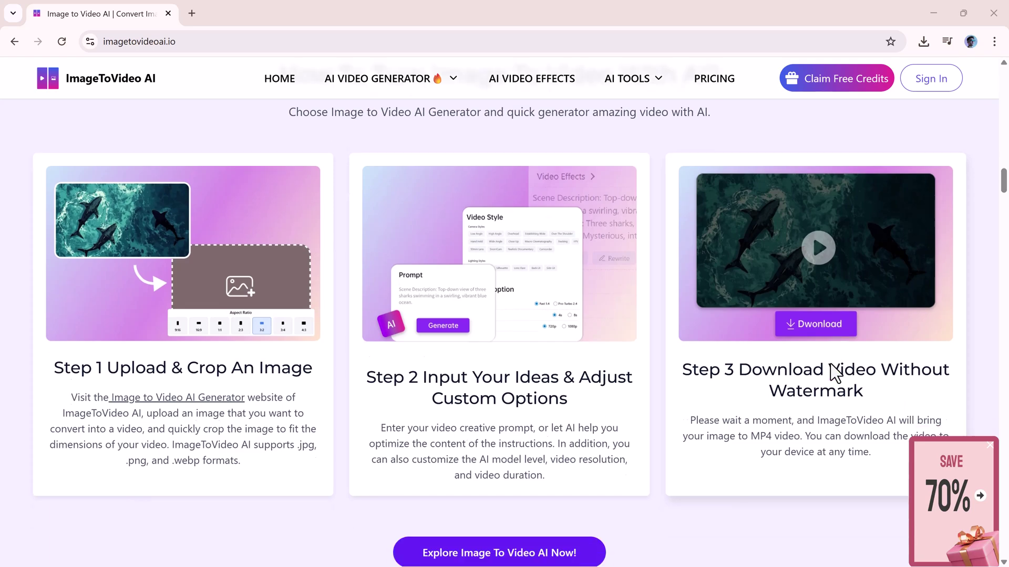
pyautogui.scroll(-2, 832, 363)
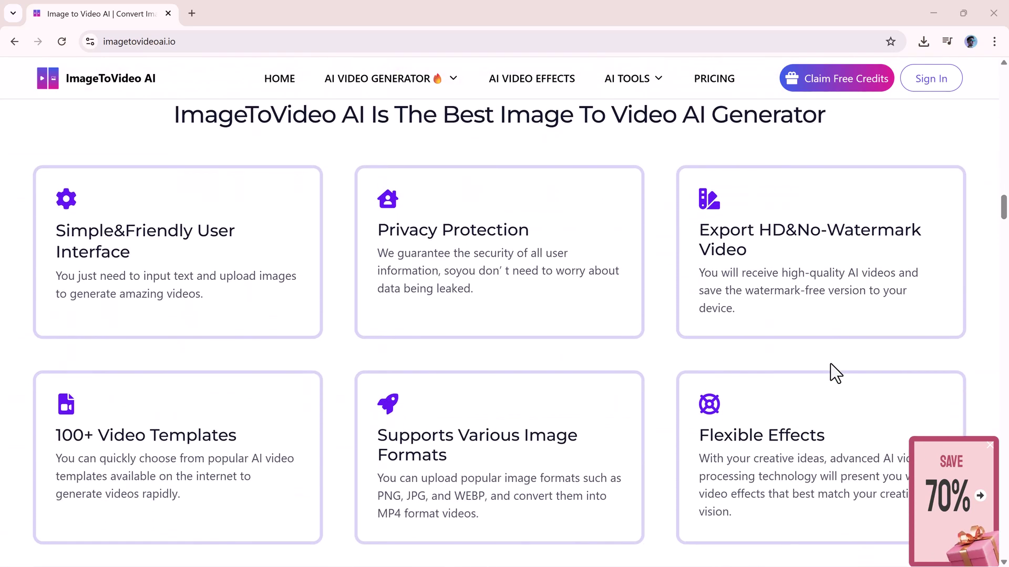
pyautogui.scroll(-9, 831, 363)
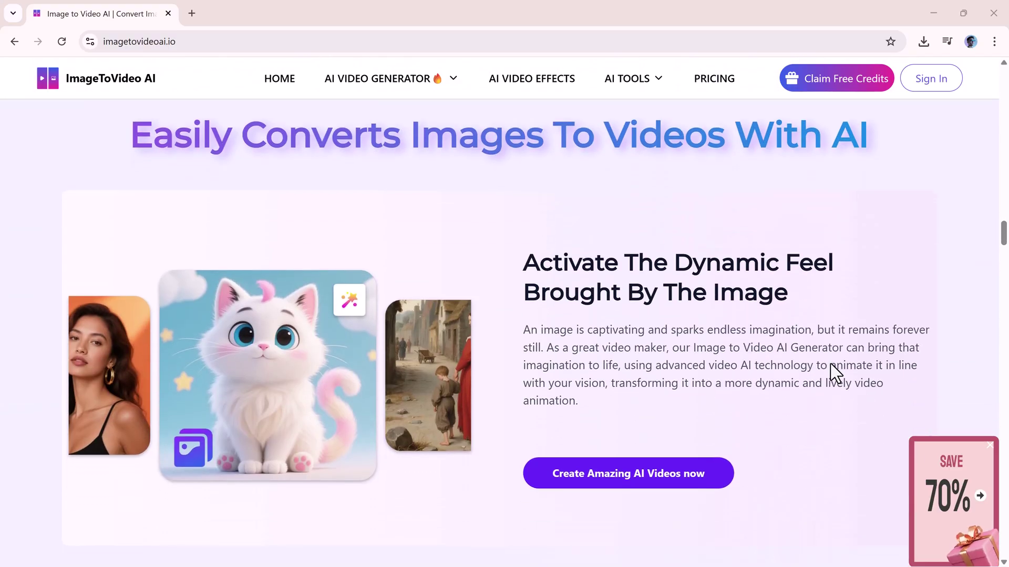
pyautogui.scroll(-10, 830, 364)
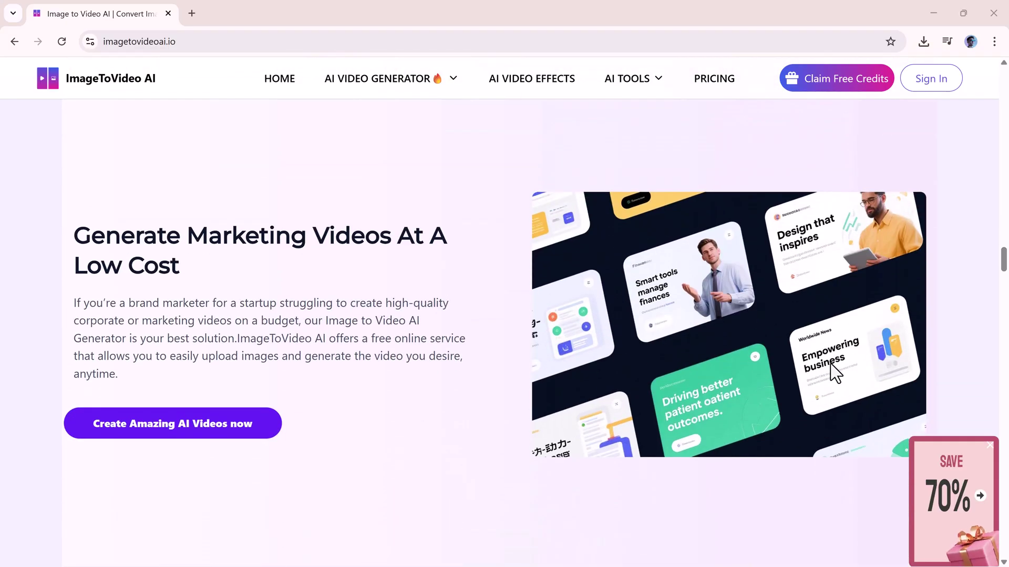
pyautogui.scroll(-10, 829, 363)
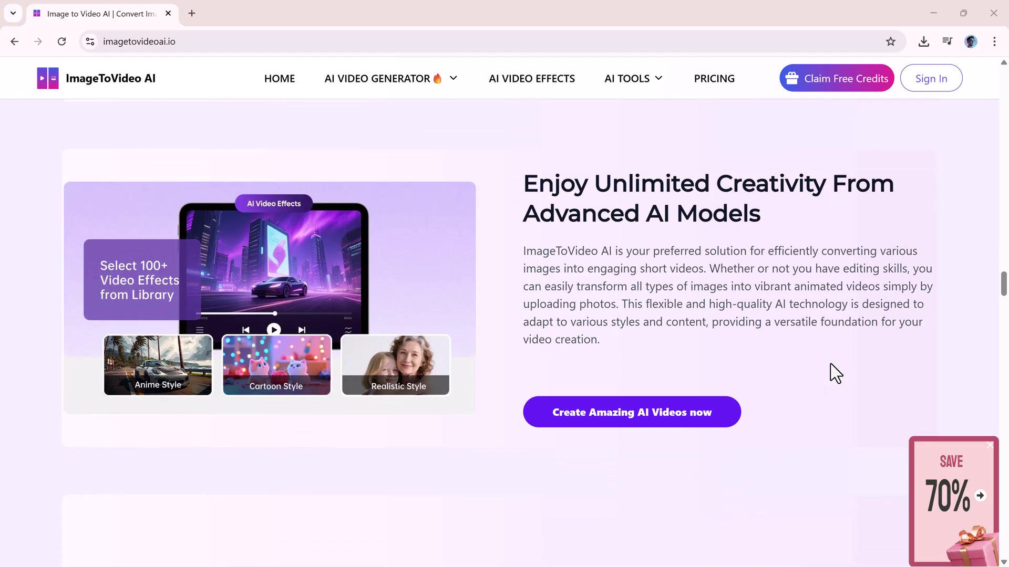
pyautogui.scroll(-10, 831, 363)
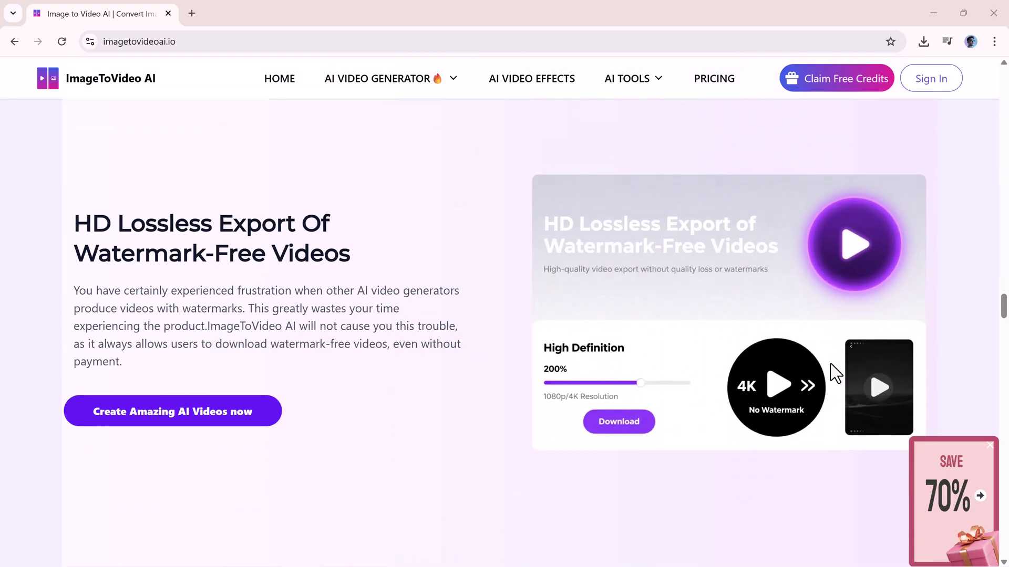
pyautogui.scroll(-5, 830, 363)
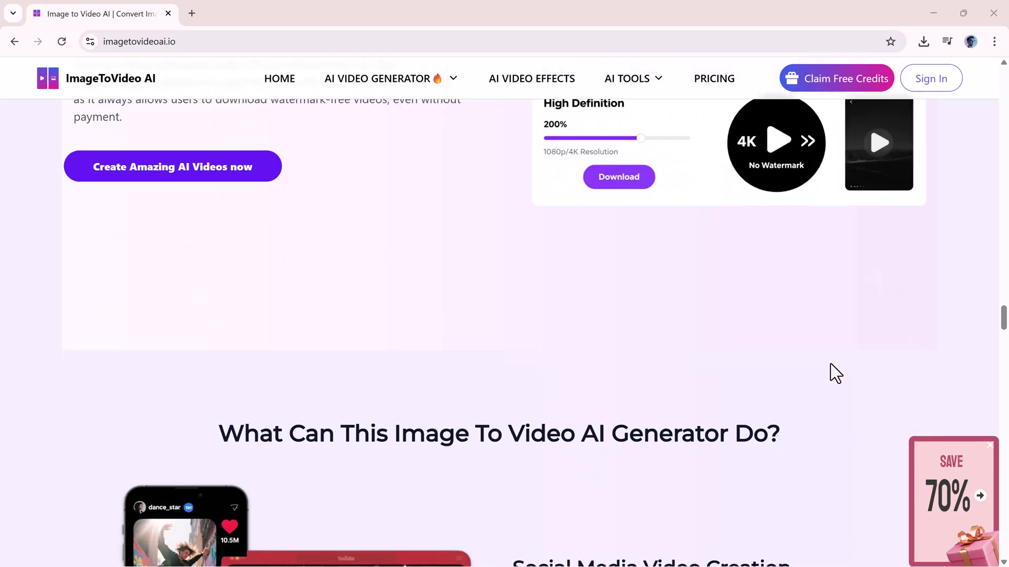
pyautogui.scroll(-10, 830, 364)
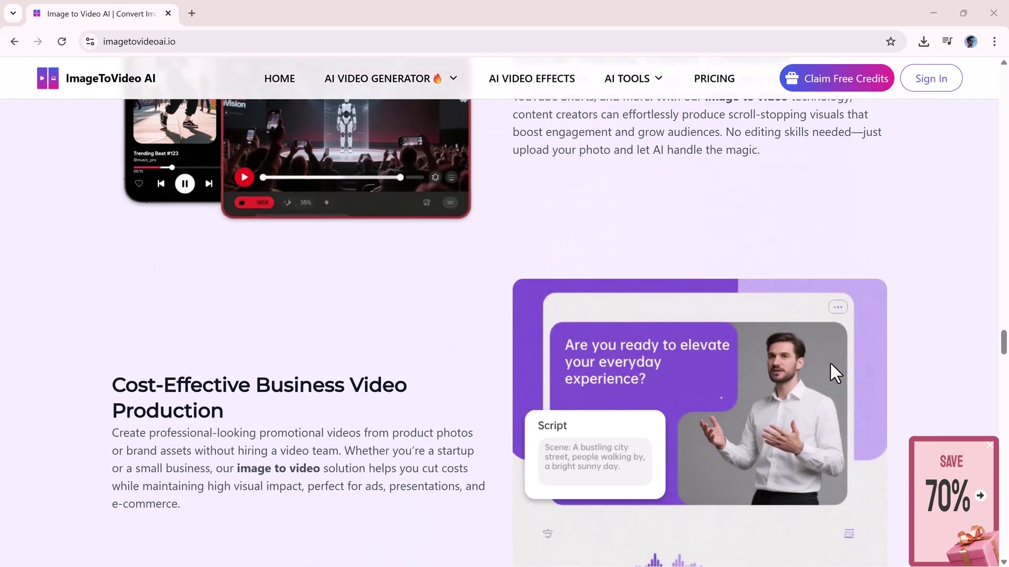